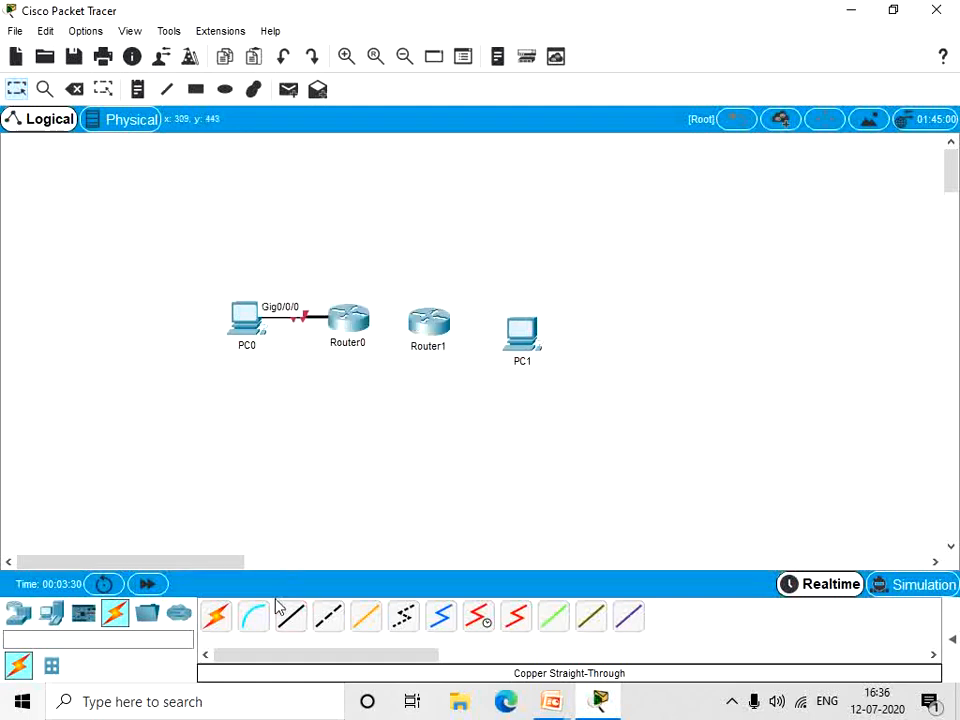
- Connect Router0's GigabitEthernet0/0/1 to Router1's GigabitEthernet0/0/0 with a copper straight-through cable
click(352, 322)
click(404, 400)
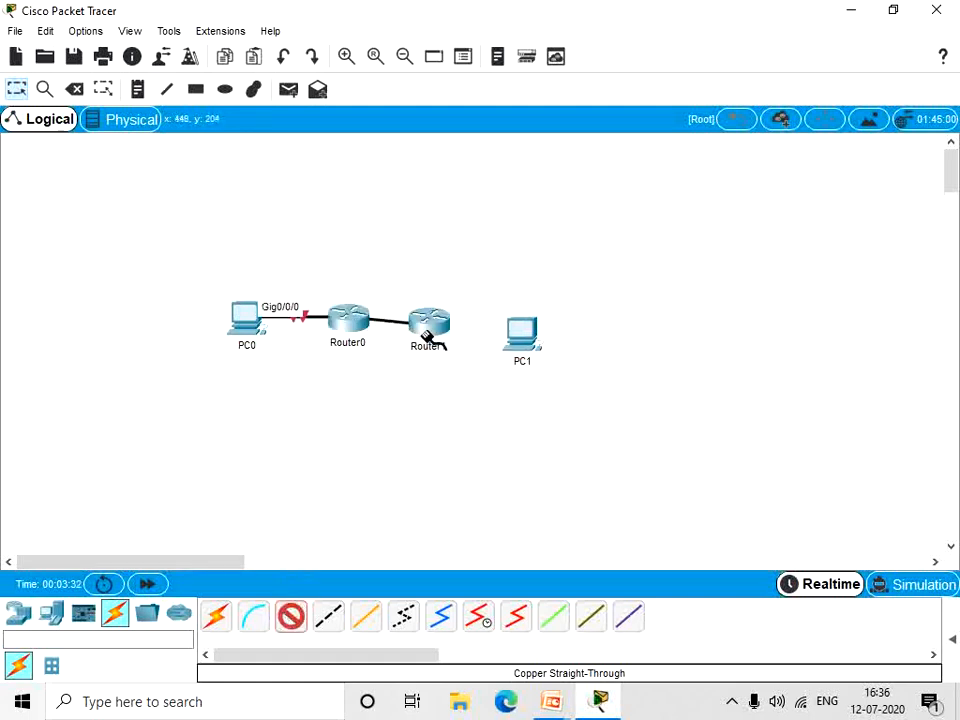
click(430, 320)
click(444, 392)
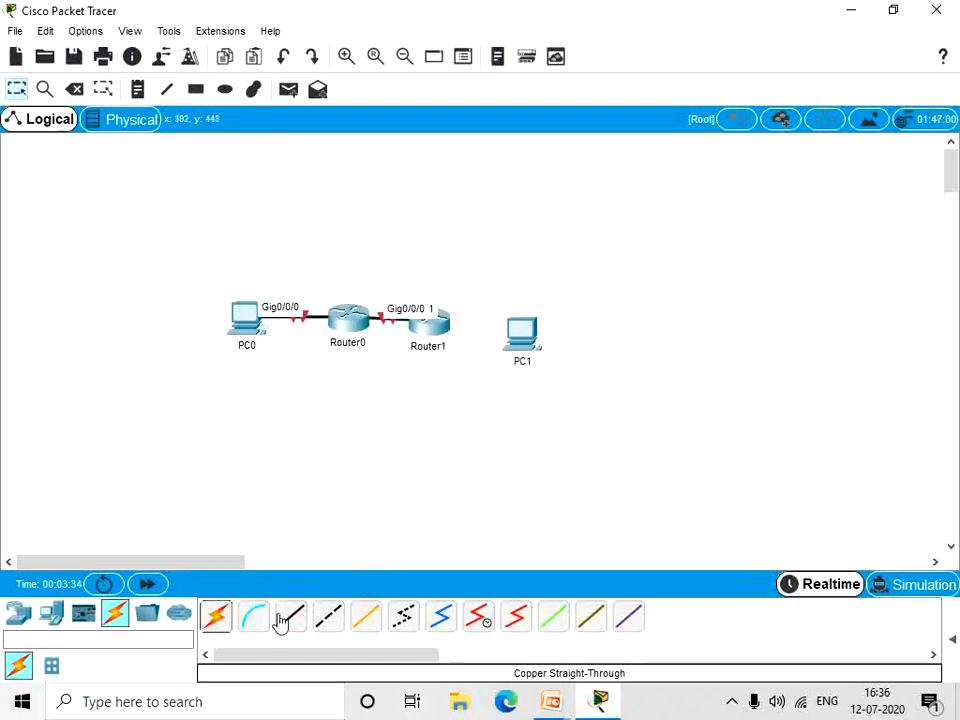
click(290, 616)
click(429, 321)
click(492, 404)
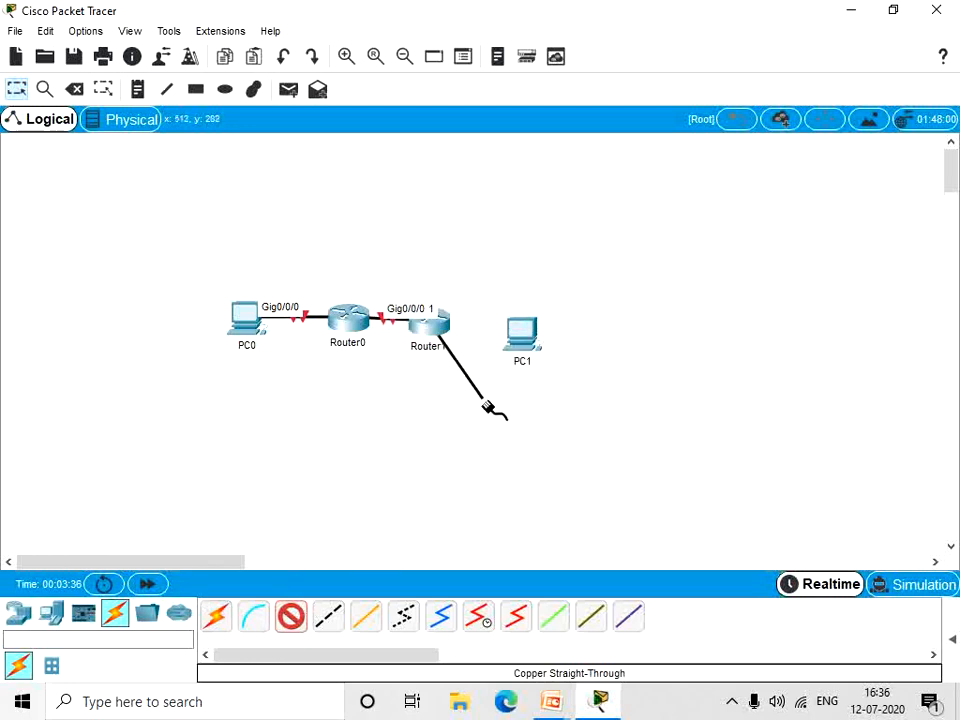
click(290, 620)
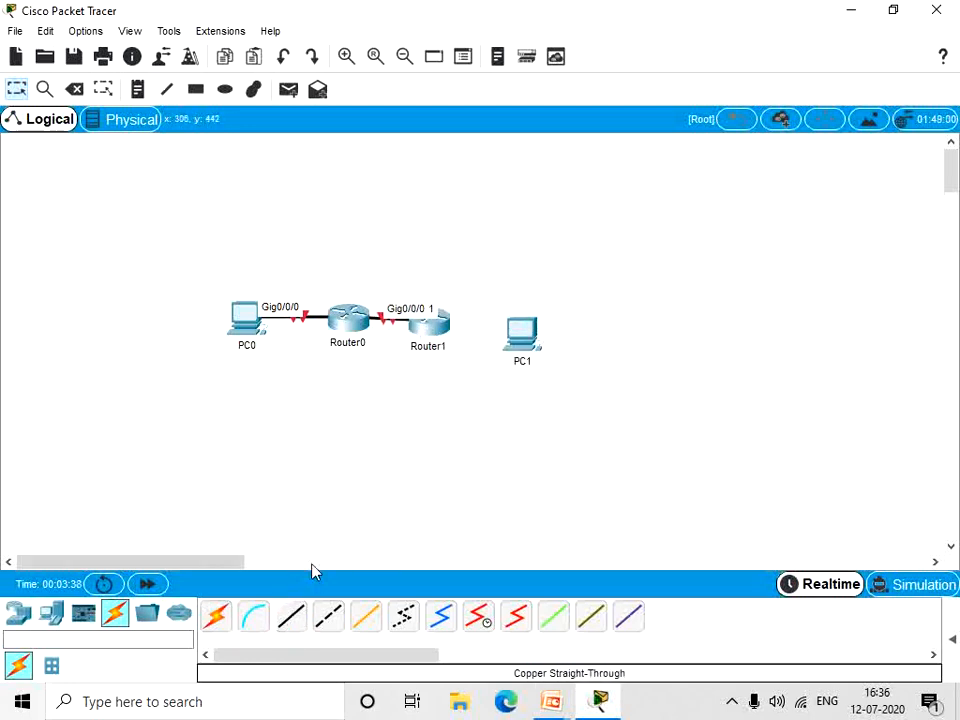
- Connect Router1's GigabitEthernet0/0/1 to PC1's FastEthernet0 with a copper straight-through cable, and move PC1 farther away from Router1
click(433, 325)
click(478, 402)
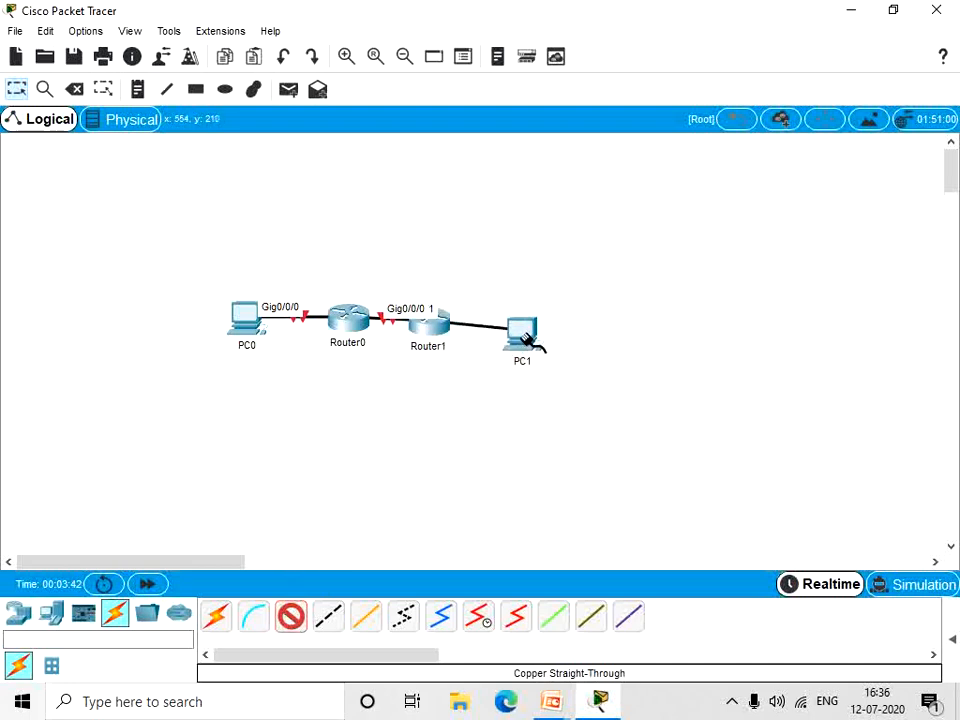
click(521, 336)
click(536, 405)
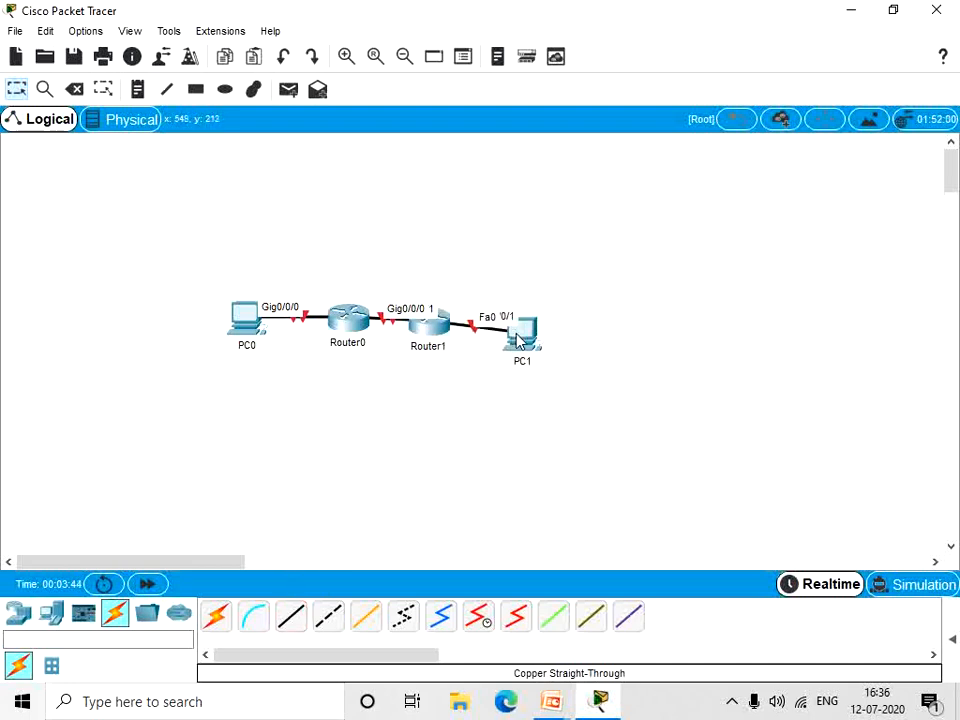
drag(521, 336, 555, 332)
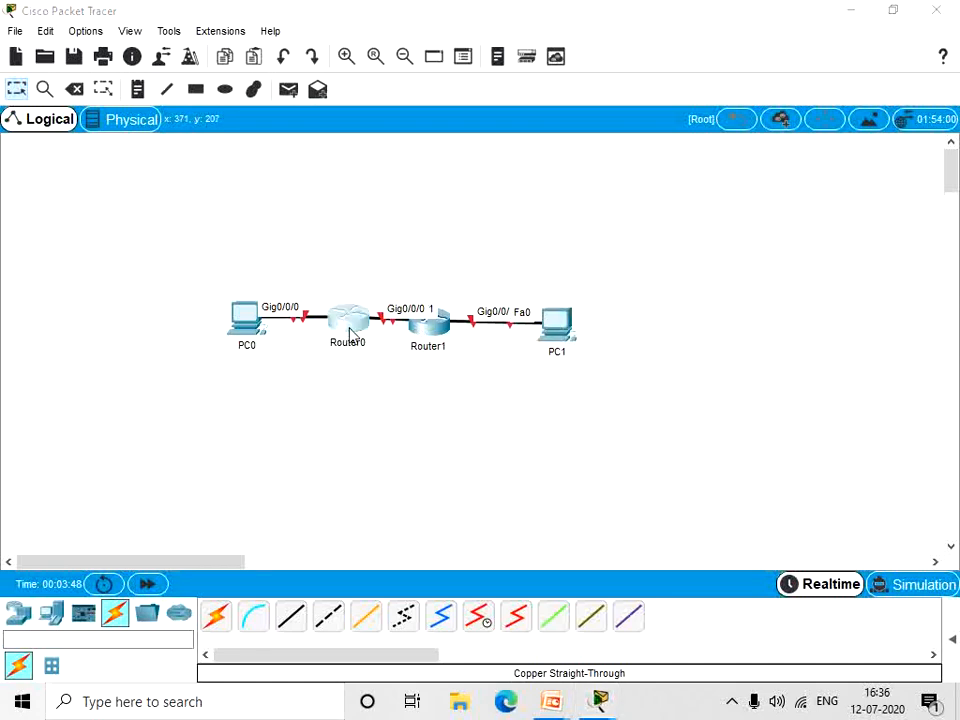
- Open Router0's command line interface, answer no to the initial configuration dialog and start the session
click(349, 333)
click(360, 124)
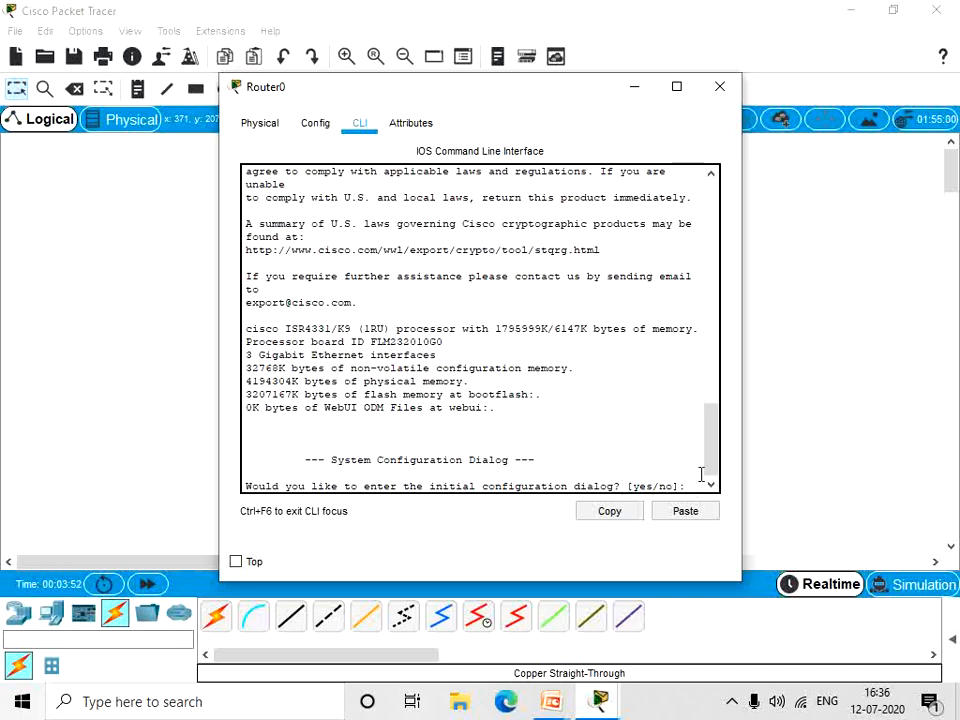
text(no)
key(Return)
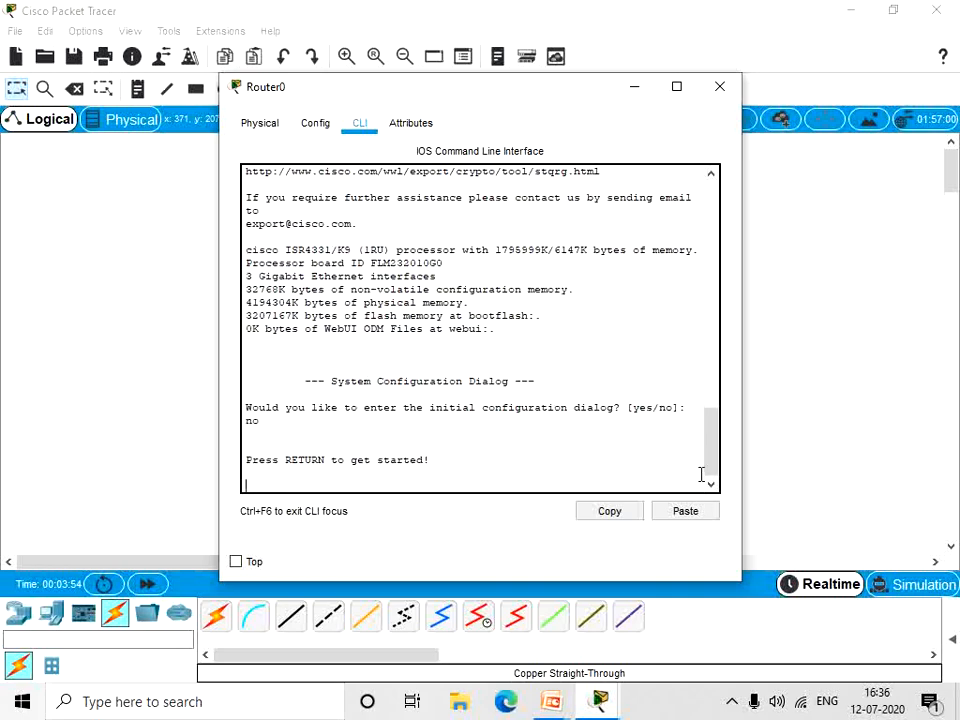
key(Return)
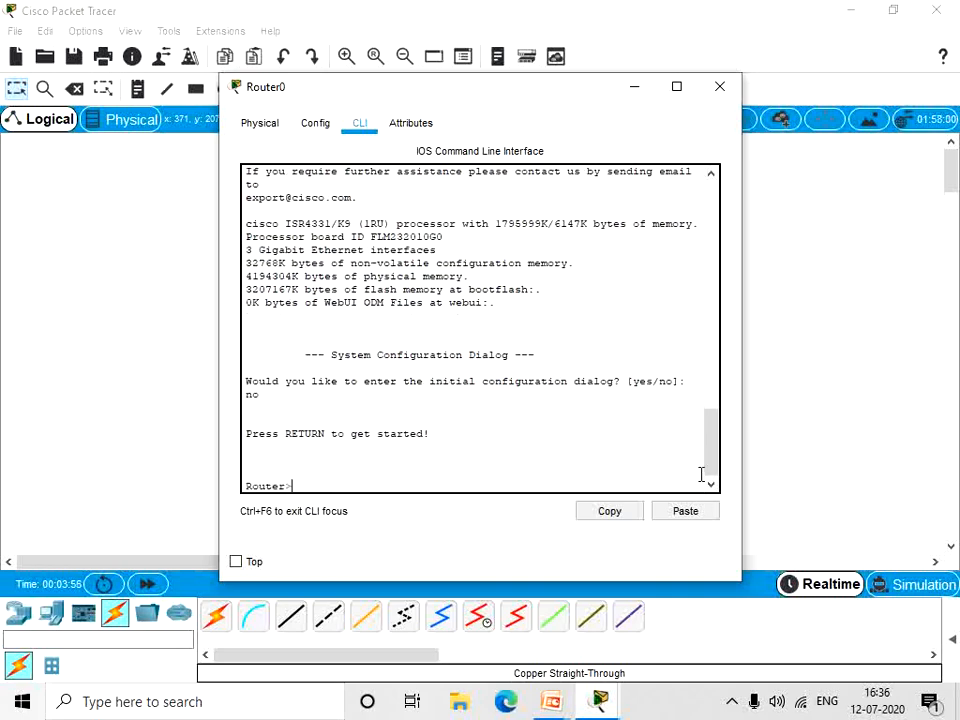
- Enter privileged mode on Router0 with enable and start global configuration with configure terminal
text(enable)
key(Return)
text(configu)
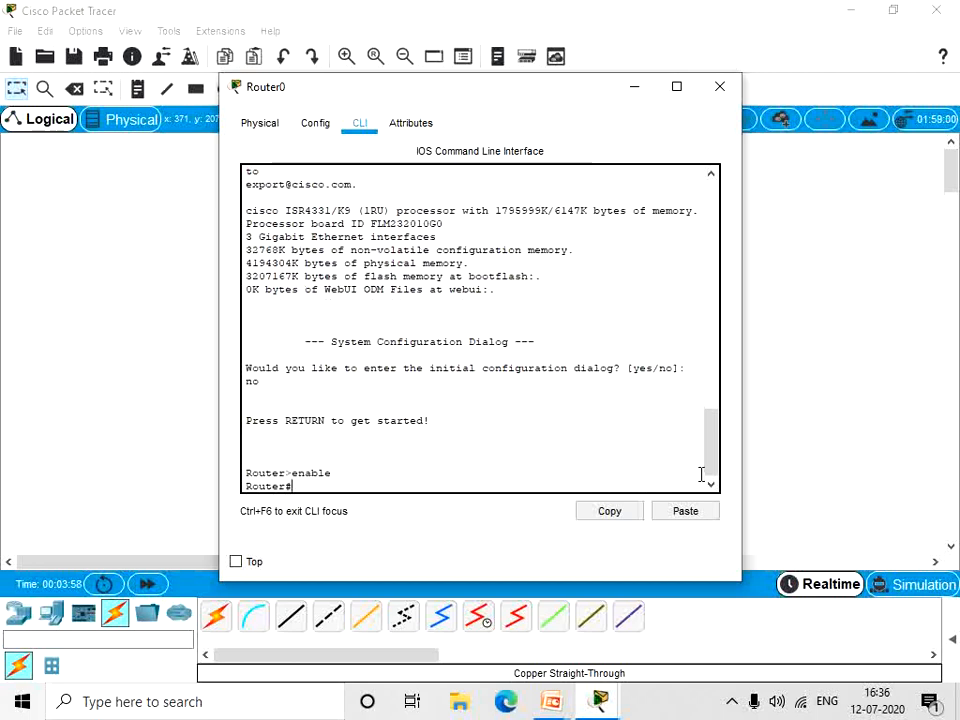
text(re te)
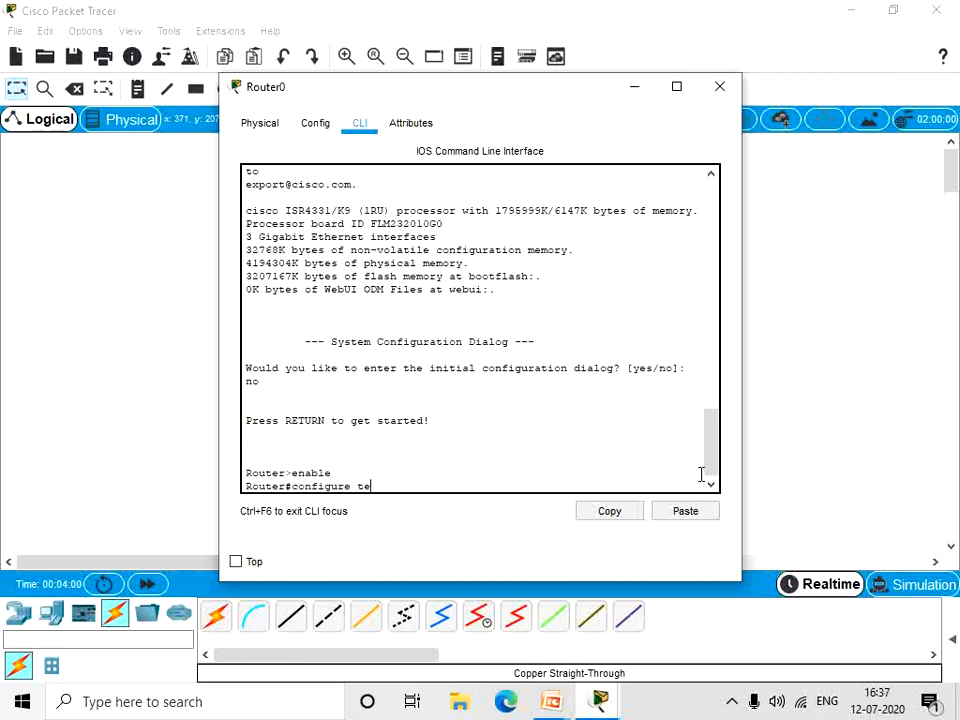
text(rminal)
key(Return)
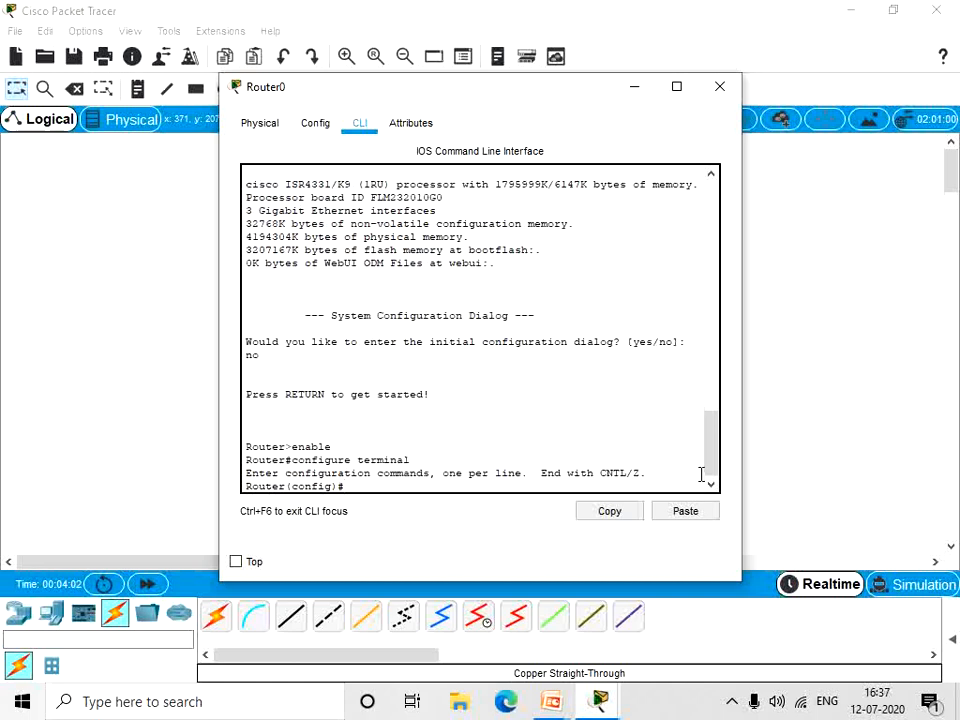
- Configure Router0's gigabitethernet0/0/0 interface with IP address 10.0.0.1 and mask 255.0.0.0, and enable it with no shutdown
text(interface gigabitethernet0/0)
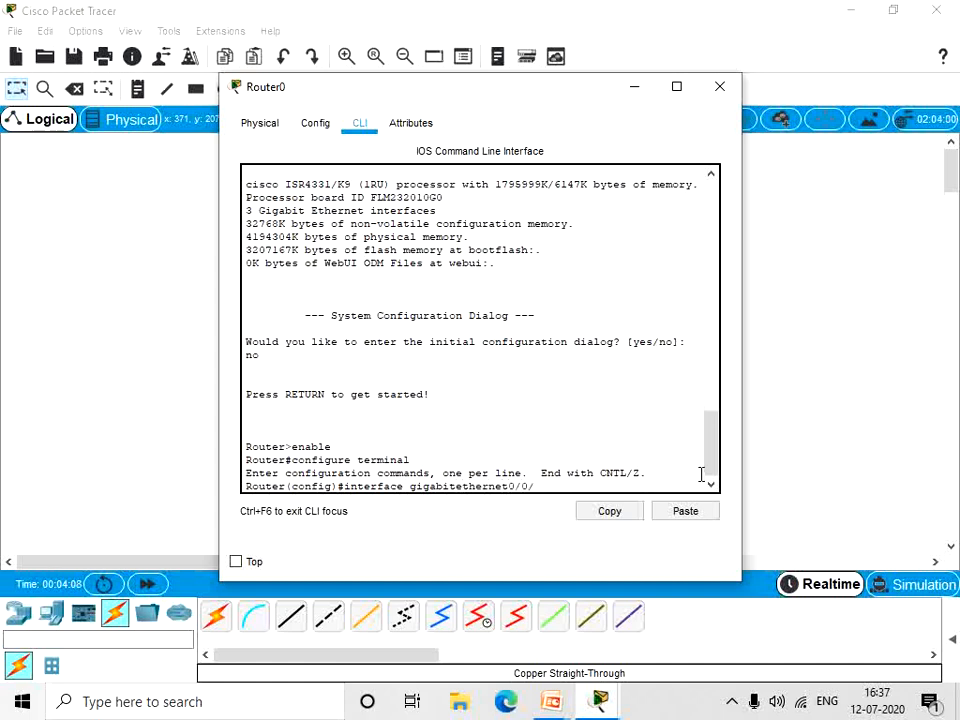
text(/0)
key(Return)
text(ip a)
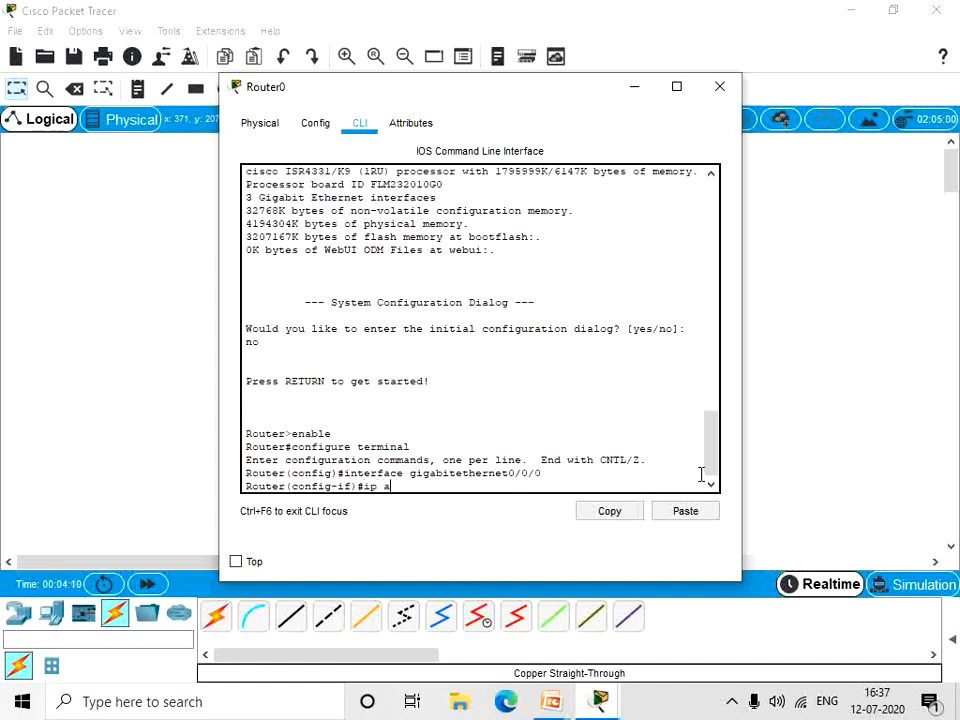
text(ddress 10.0.0.1 255.0.)
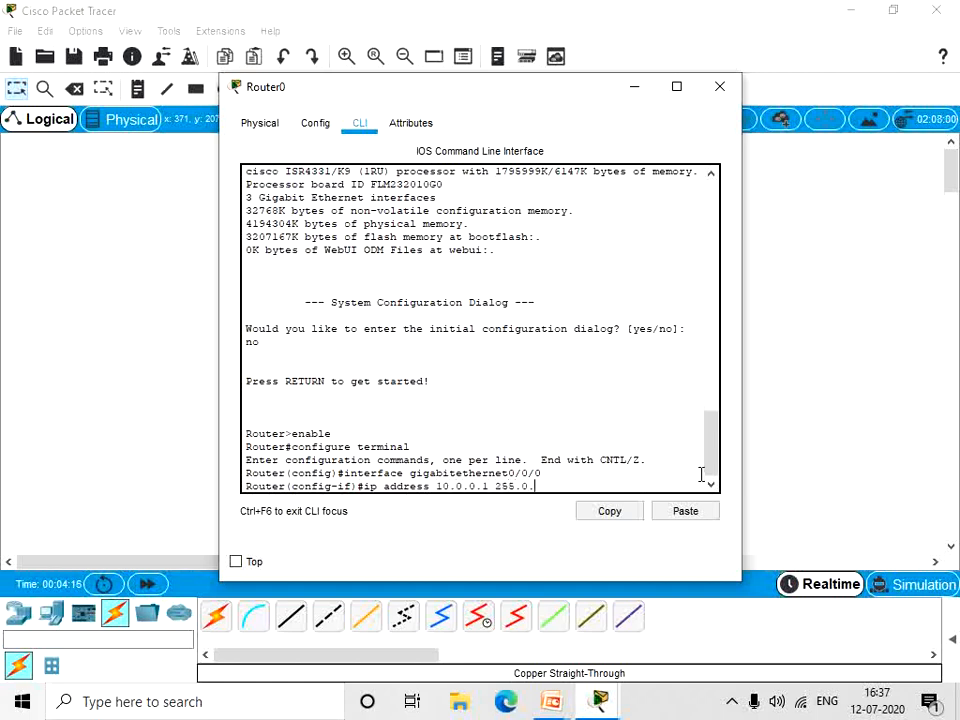
text(0.0)
key(Return)
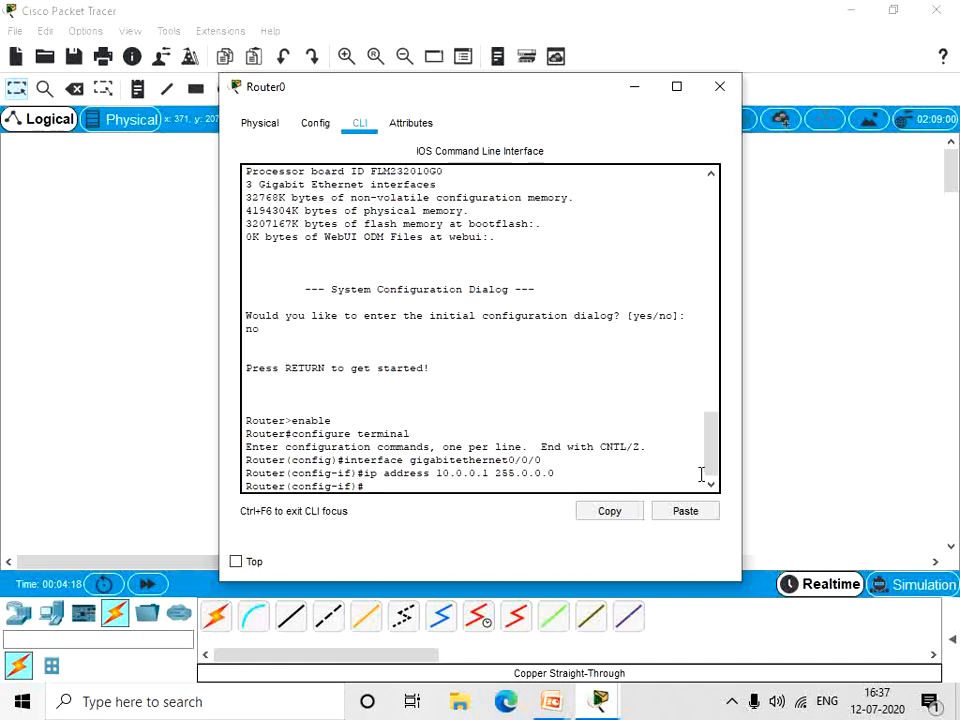
text(no shutdown)
key(Return)
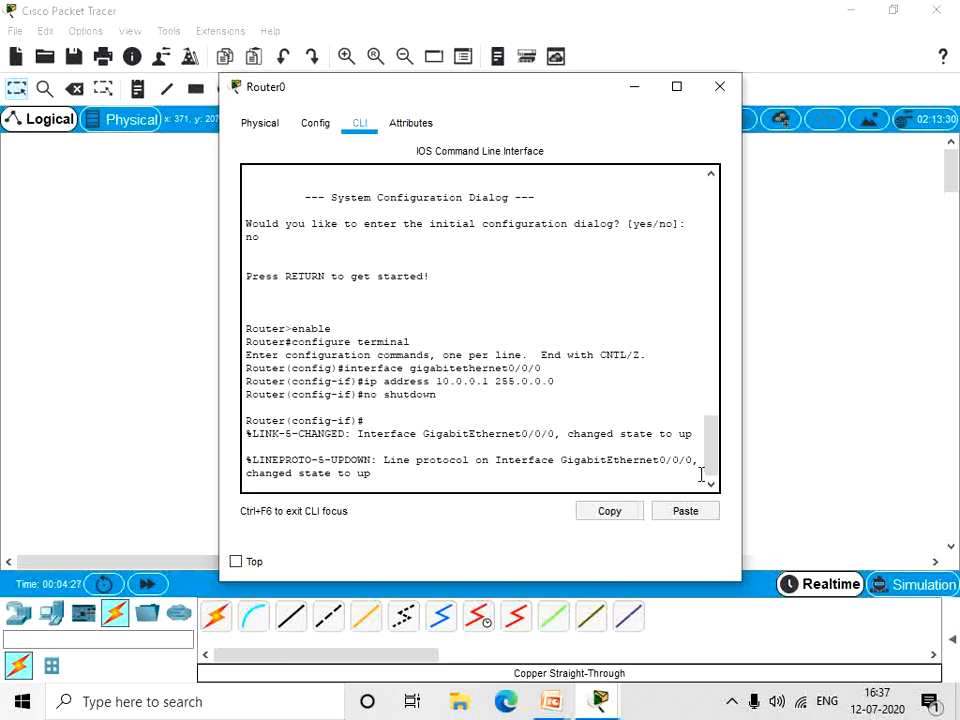
key(Return)
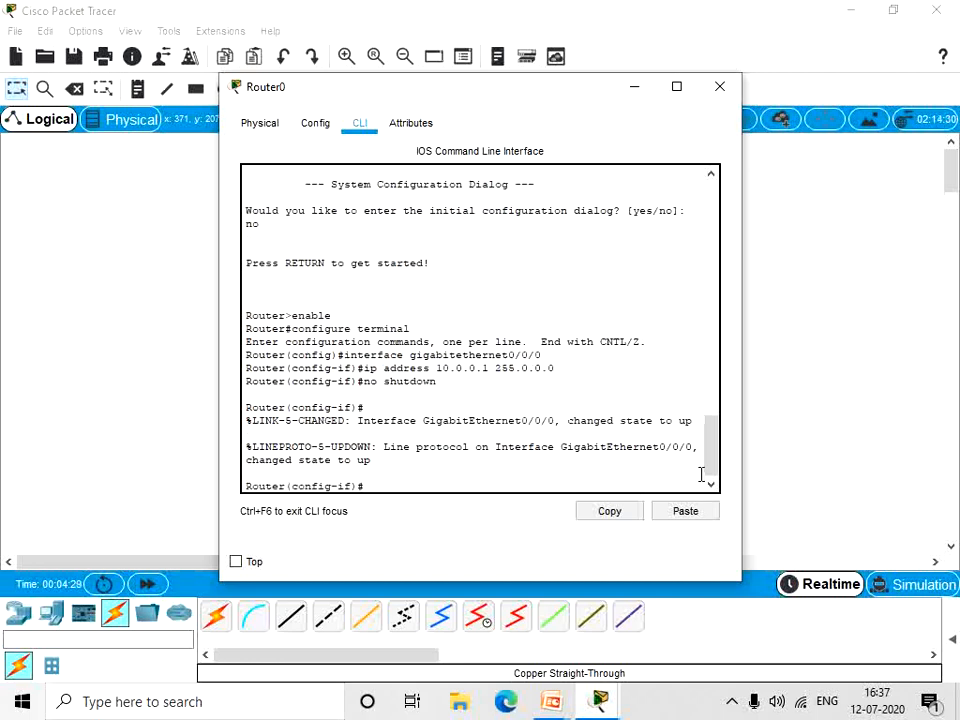
- Assign IP address 192.168.0.1 with mask 255.255.255.0 to Router0's gigabitethernet0/0/1 interface
text(interface gigabit)
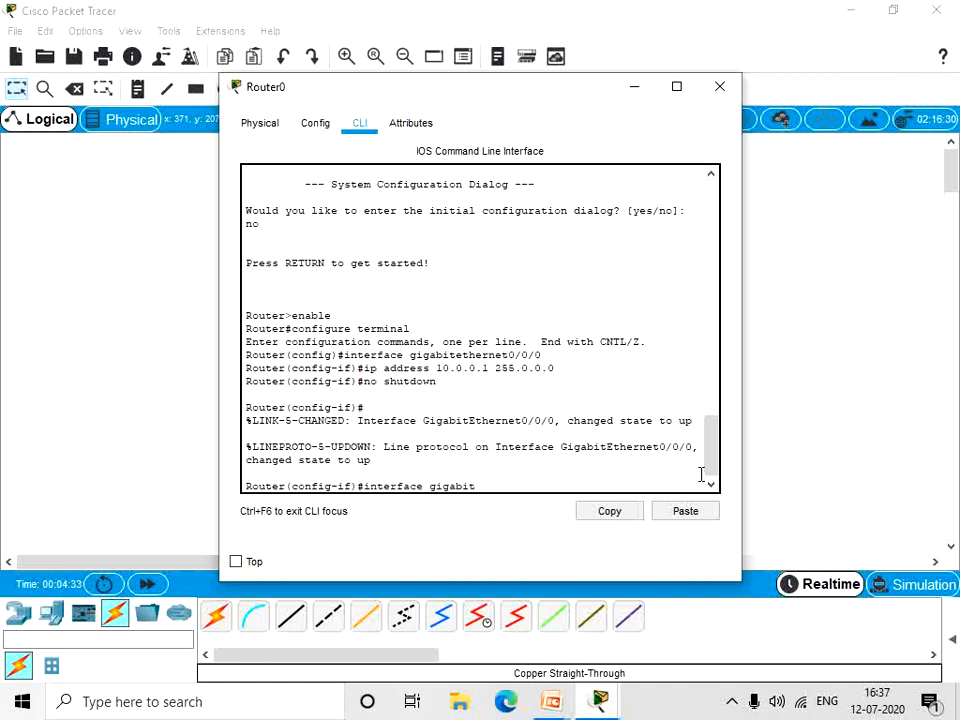
text(ethernet0/0/1)
key(Return)
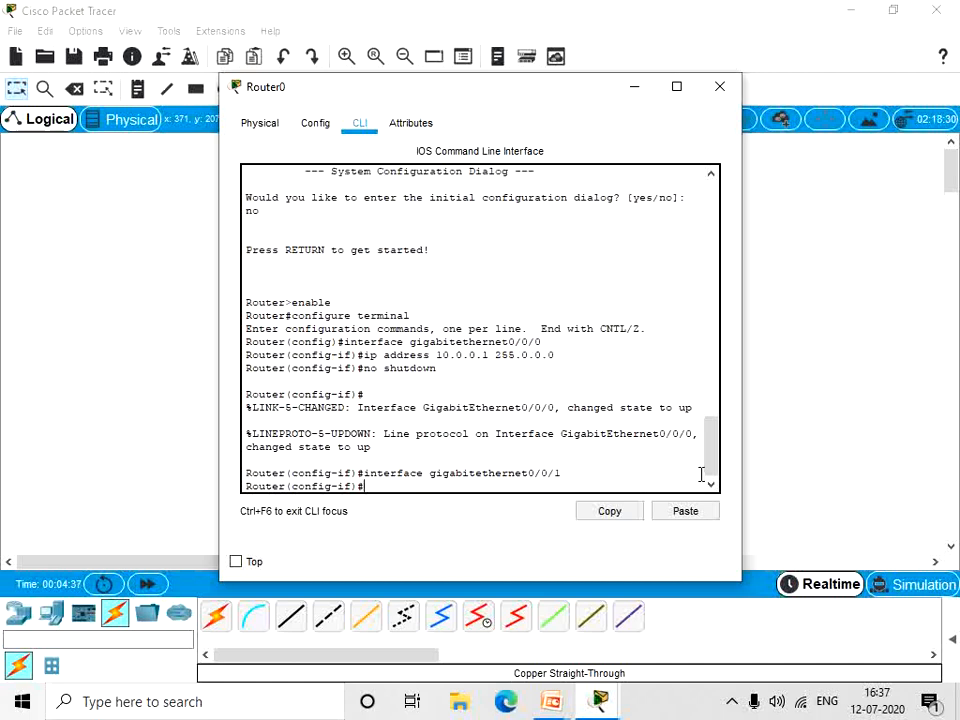
text(ip address 192)
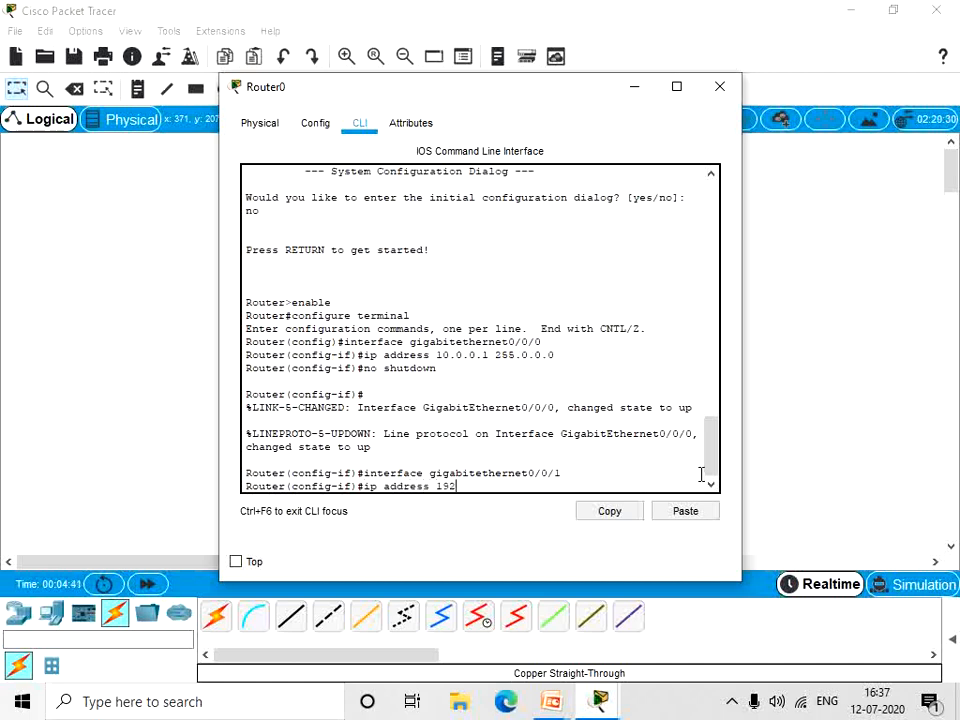
text(.168.0.1 2552.)
key(BackSpace)
key(BackSpace)
key(BackSpace)
text(255.255.0)
key(Return)
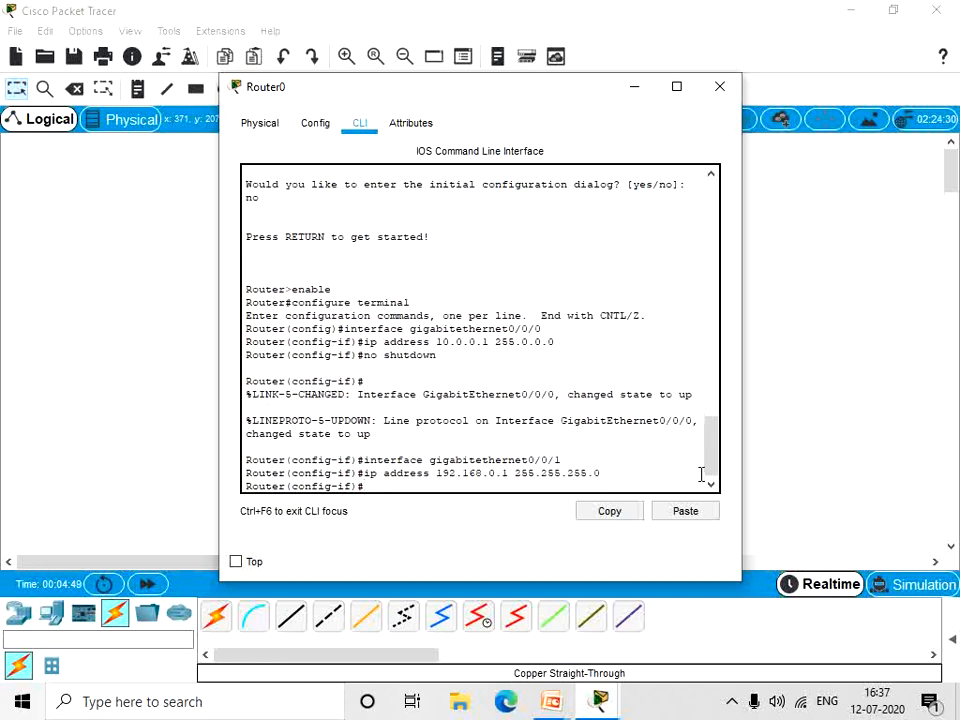
- Enable the gigabitethernet0/0/1 interface with no shutdown and close Router0's window
text(noo)
text( shutdown)
key(Return)
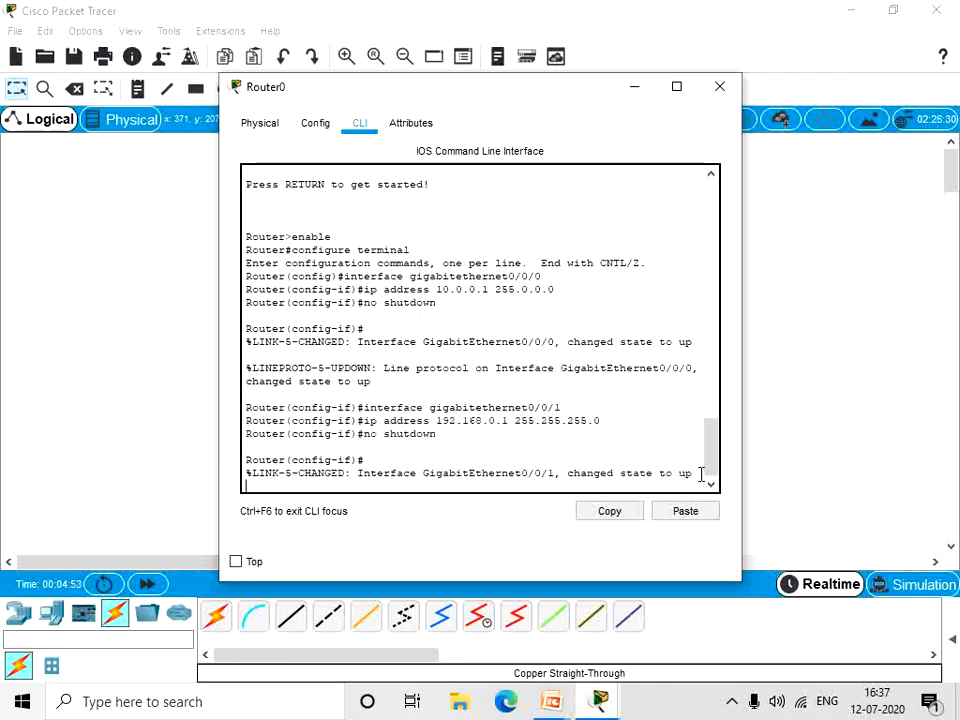
key(Return)
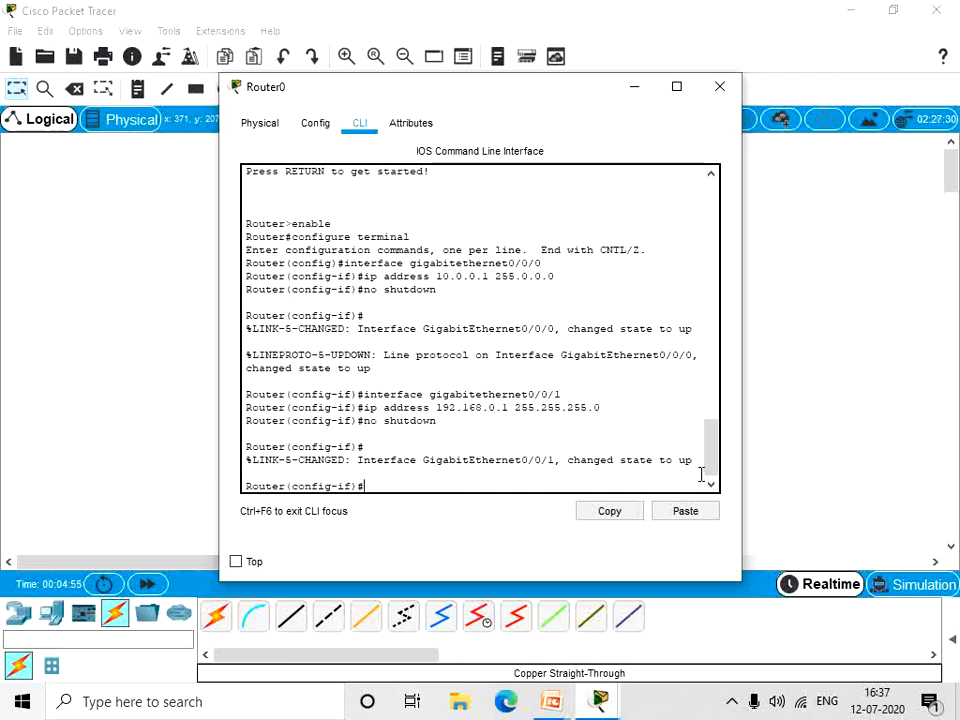
click(720, 87)
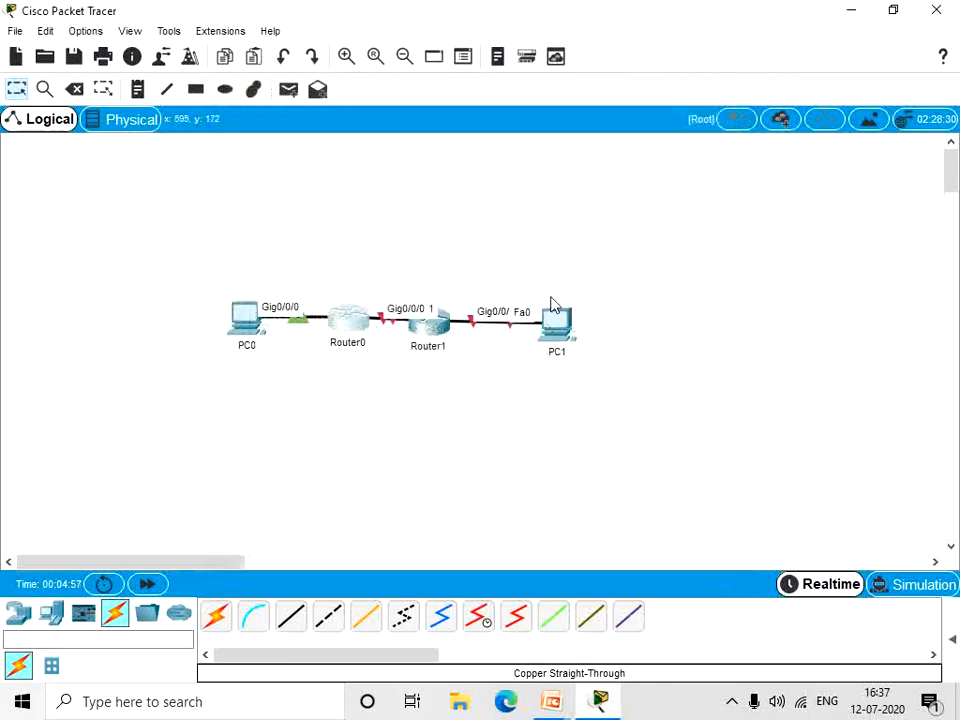
- Set PC0's static IP address to 10.0.0.2 with subnet mask 255.0.0.0 and default gateway 10.0.0.1
click(246, 328)
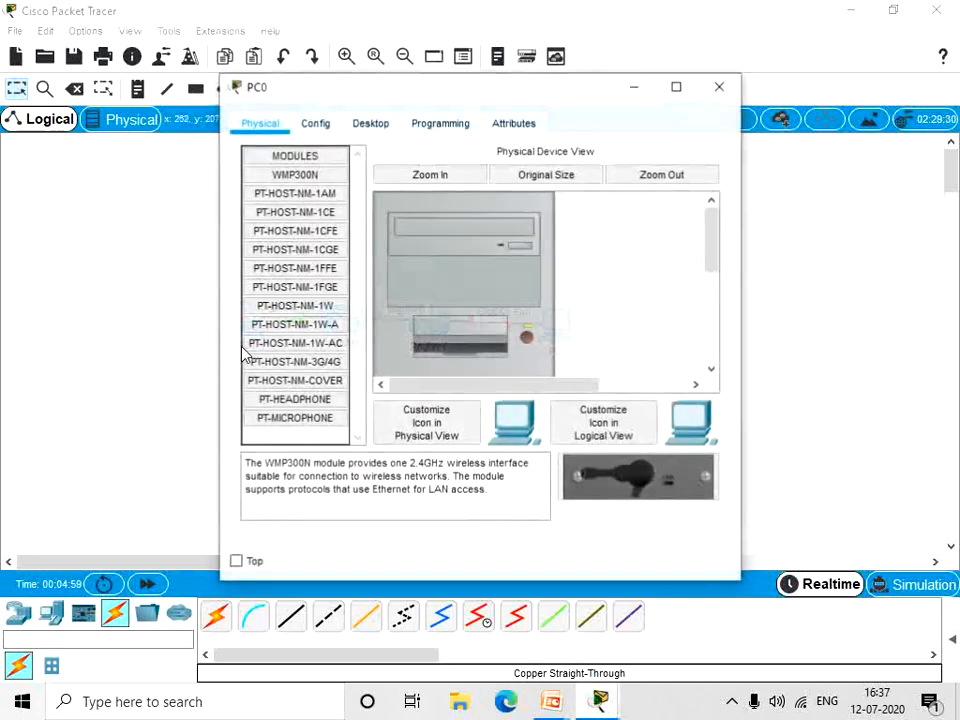
click(371, 122)
click(316, 246)
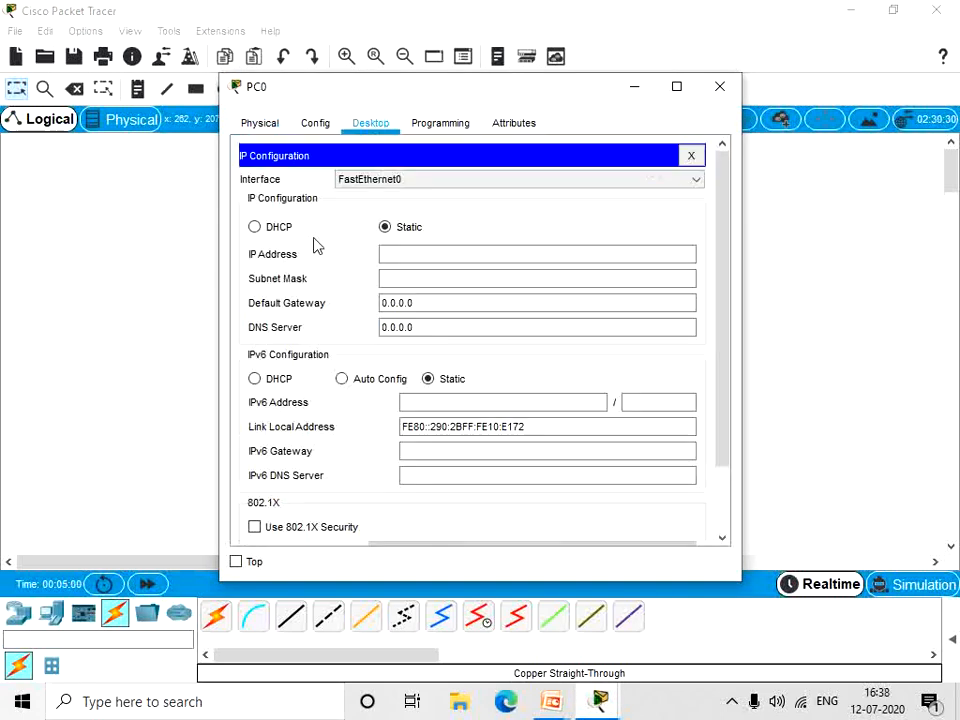
click(396, 255)
text(10.0.0.2)
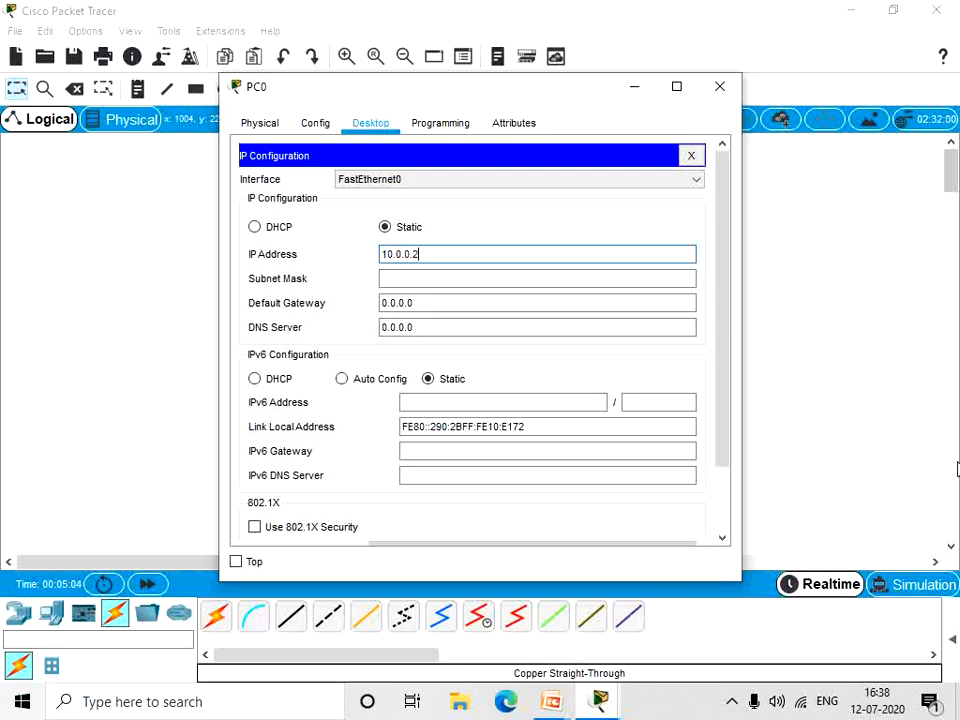
key(Tab)
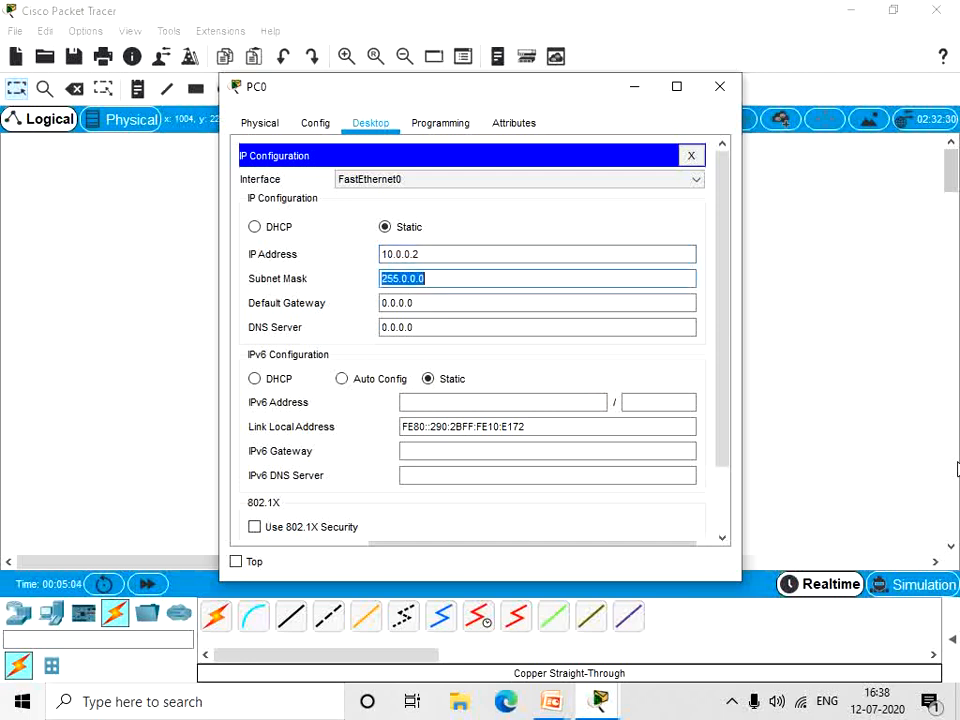
key(Tab)
text(10.0.0.1)
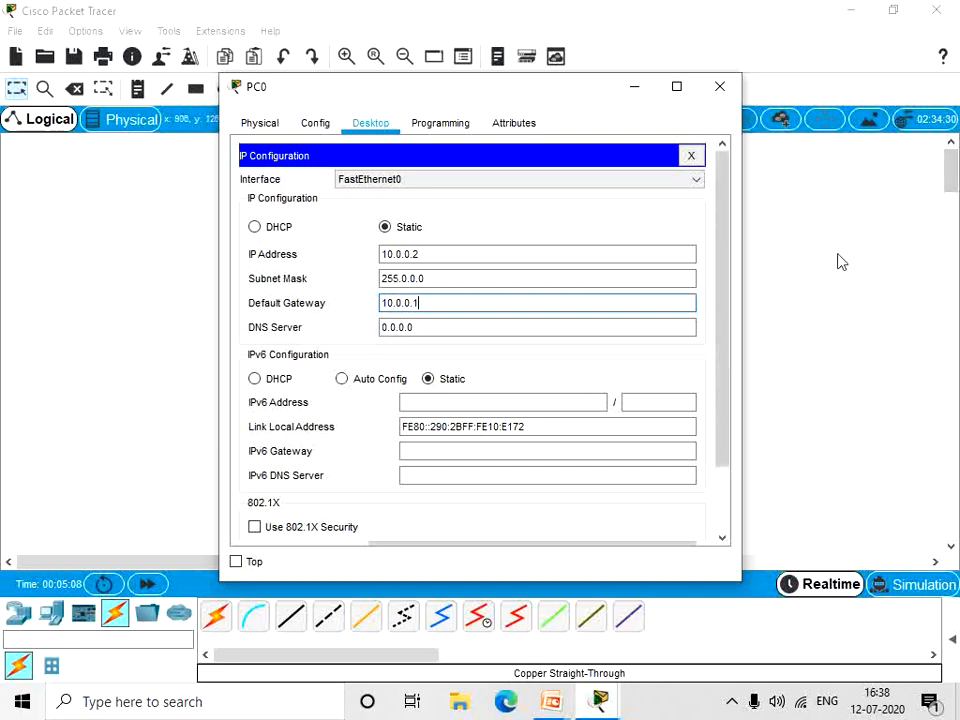
click(690, 155)
- Check PC0's addressing with ipconfig in its command prompt and ping the gateway 10.0.0.1
click(654, 189)
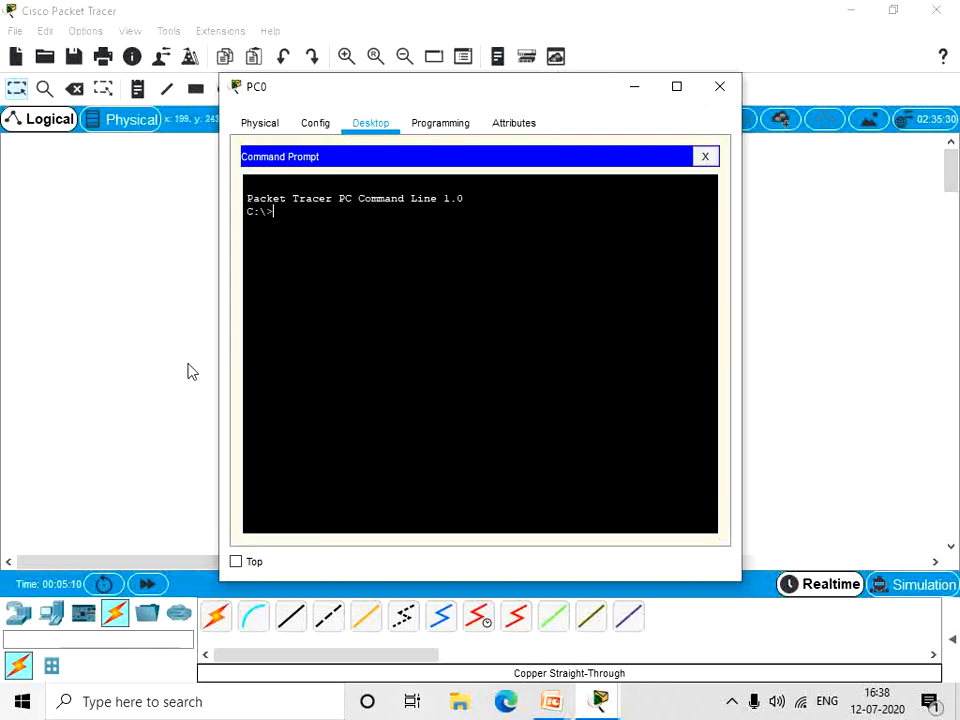
text(ipconfig)
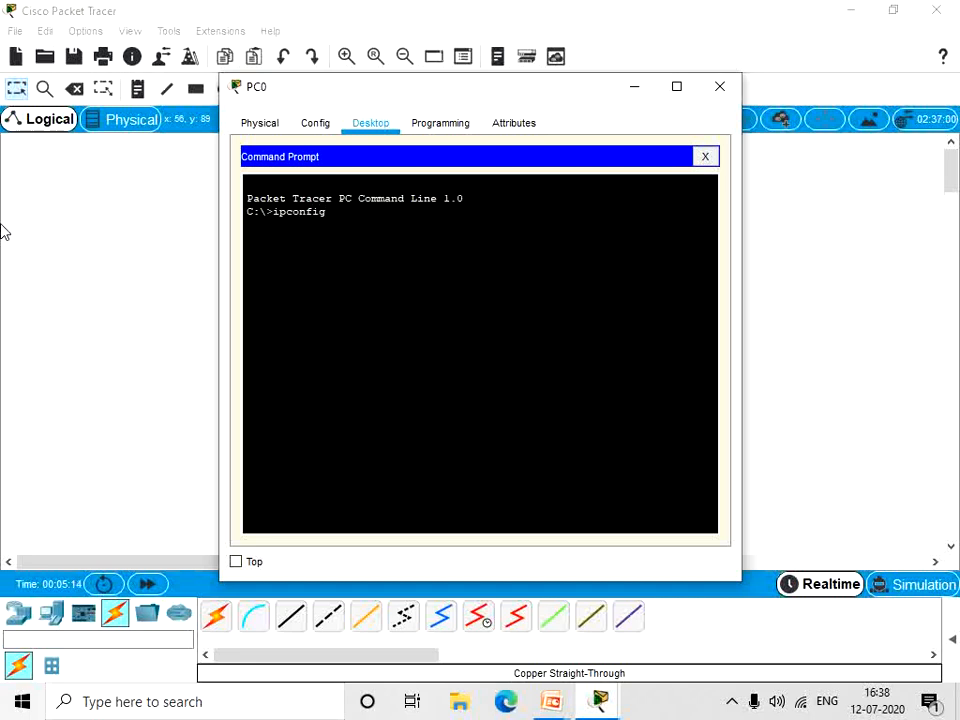
key(Return)
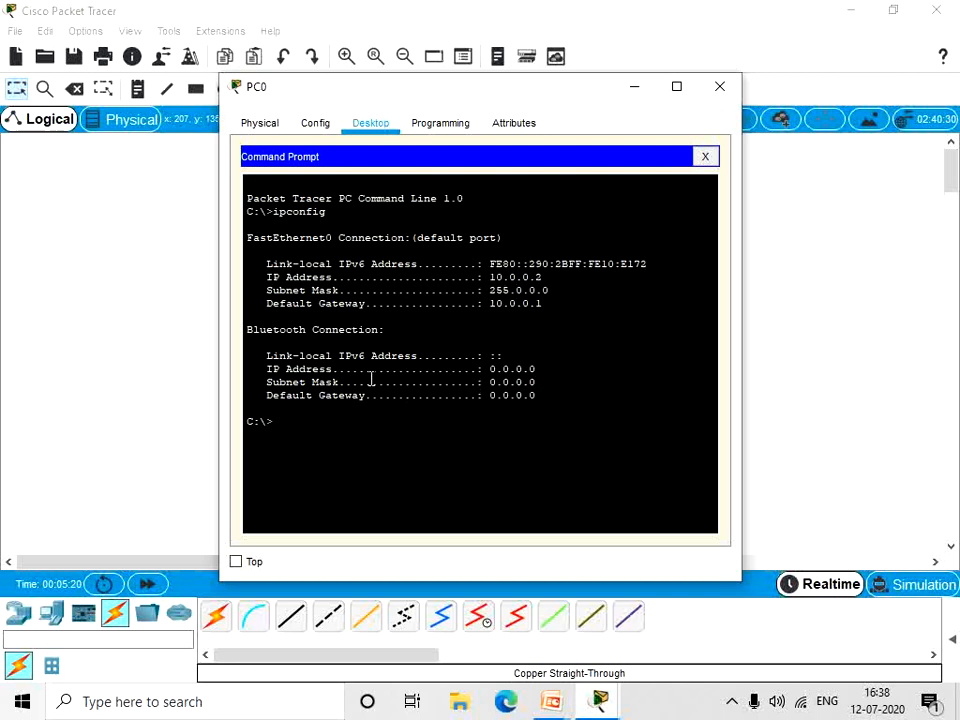
text(ping 10.0.0.1)
key(Return)
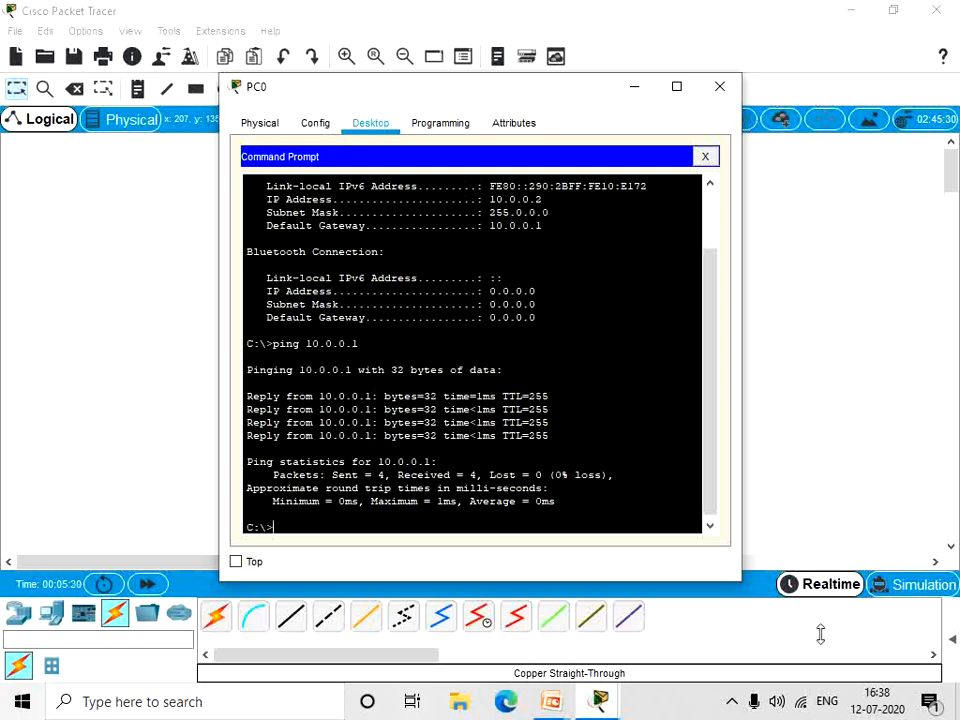
- Ping Router0's address 192.168.0.1 from PC0's command prompt, highlight the replies and close PC0's window
text(ping 192.168.0.1)
key(Return)
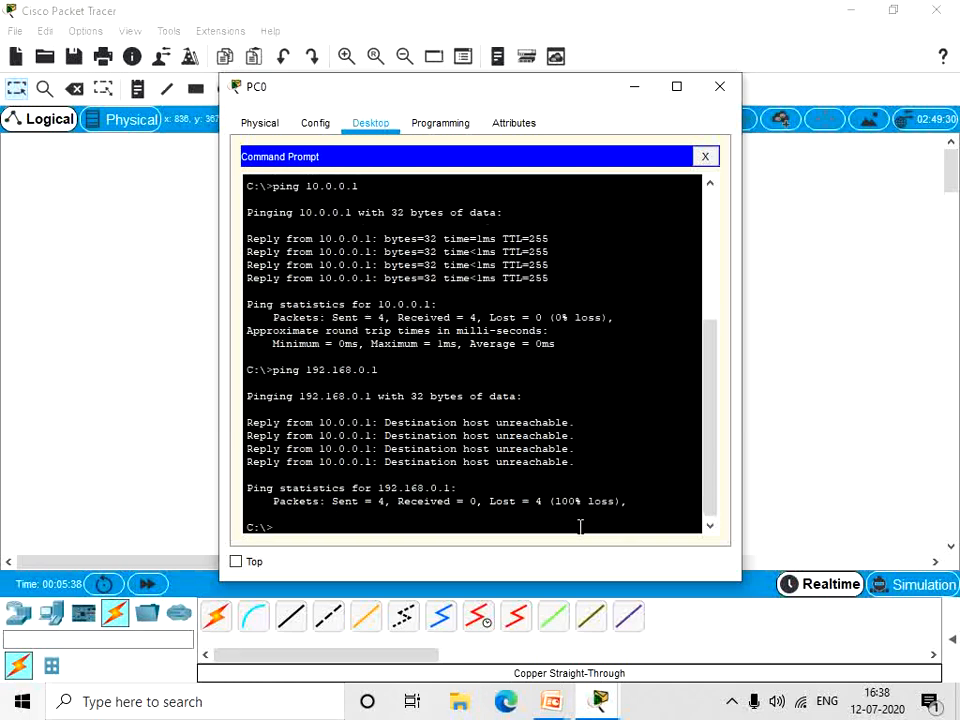
drag(579, 470, 420, 420)
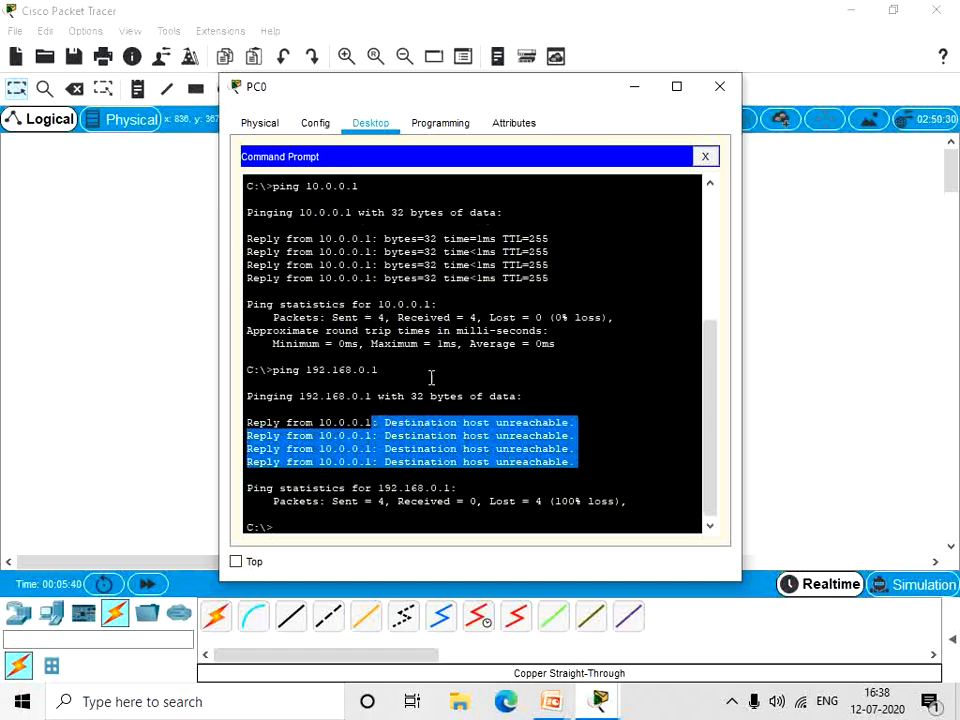
click(720, 86)
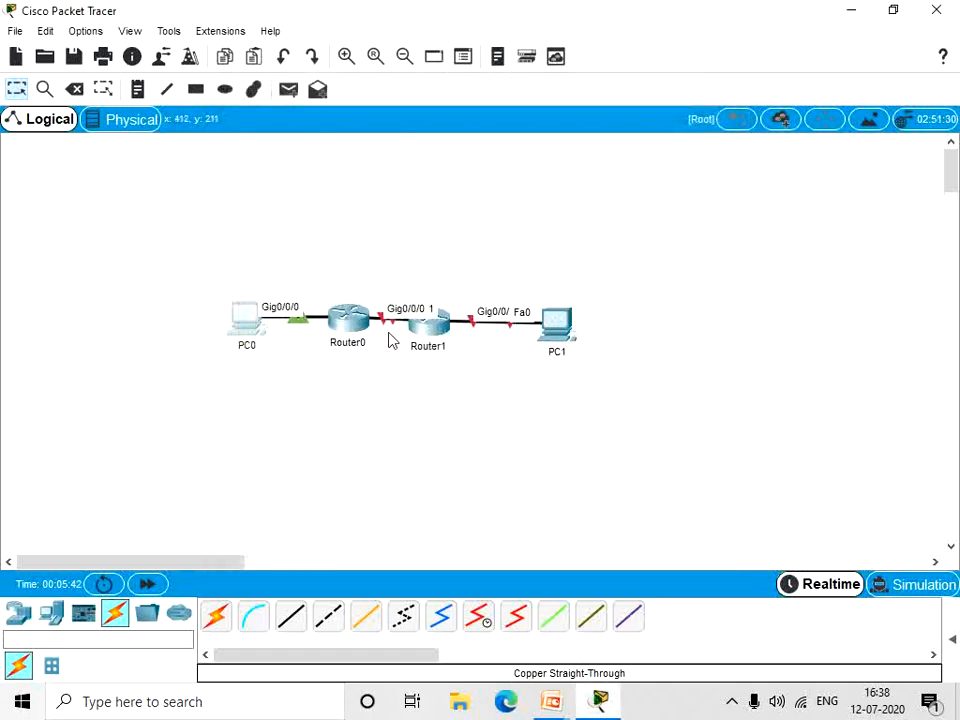
- Open Router1's command line, decline the initial configuration dialog and enter global configuration mode with enable and configure terminal
click(430, 322)
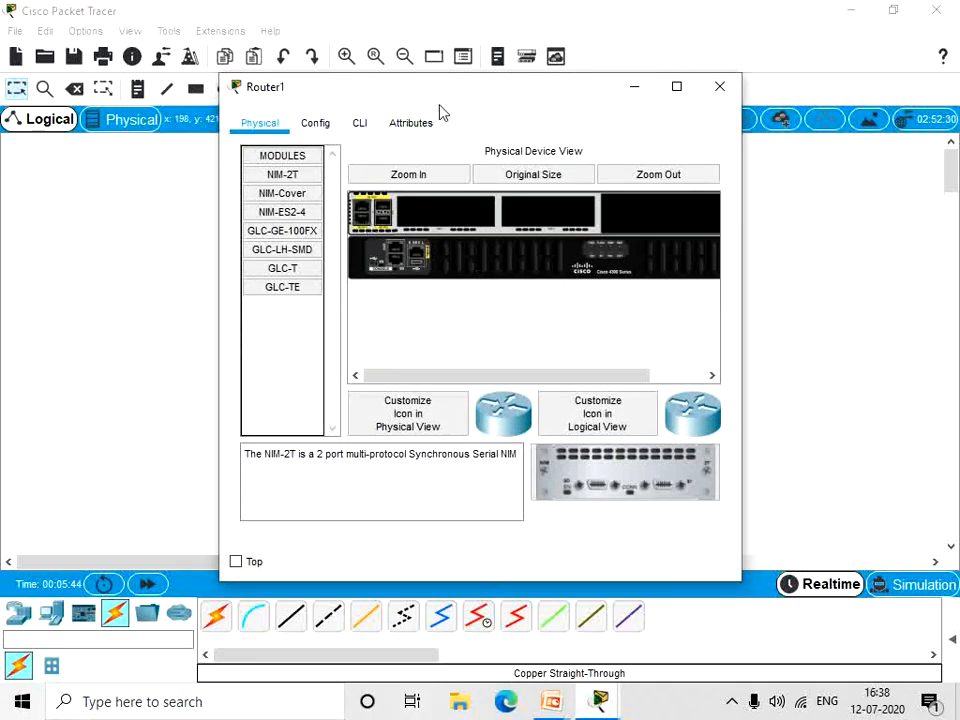
click(360, 124)
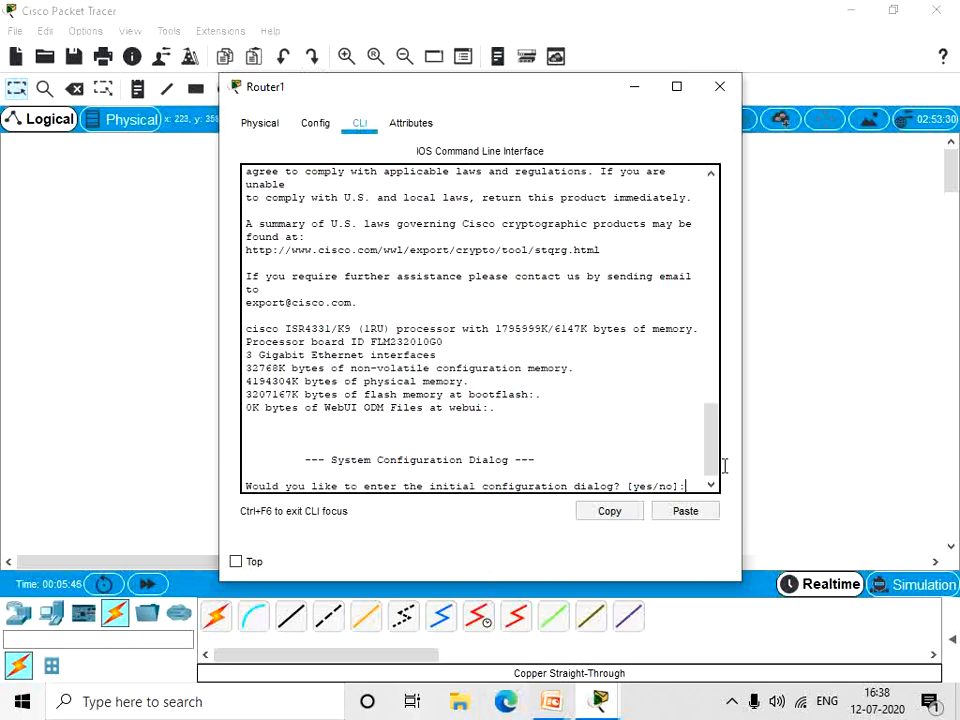
text(no)
key(Return)
key(Return)
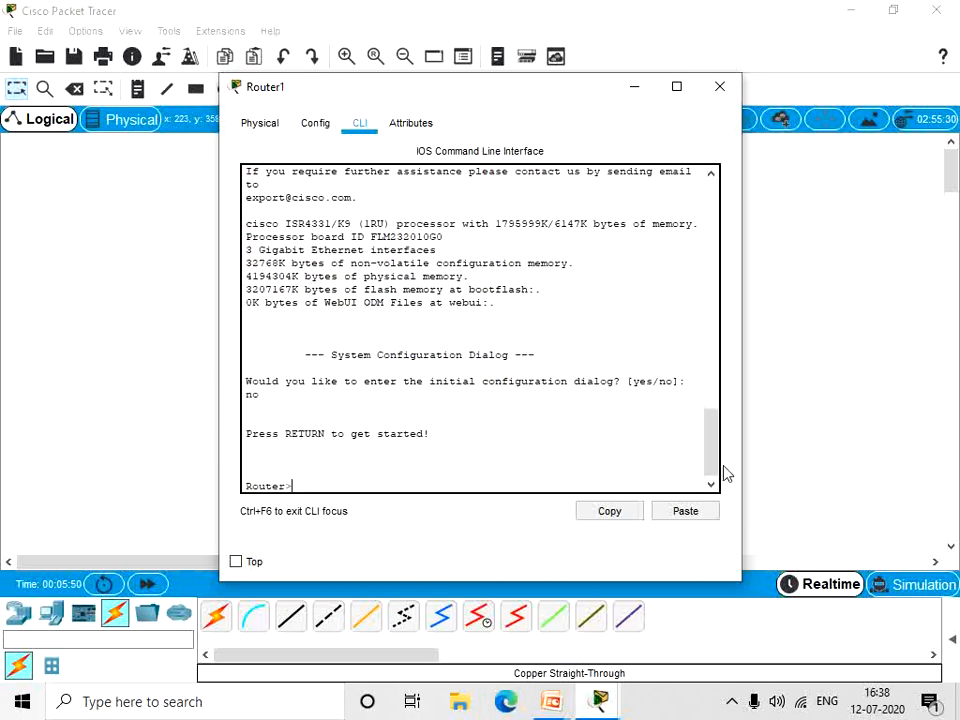
text(enable)
key(Return)
text(c)
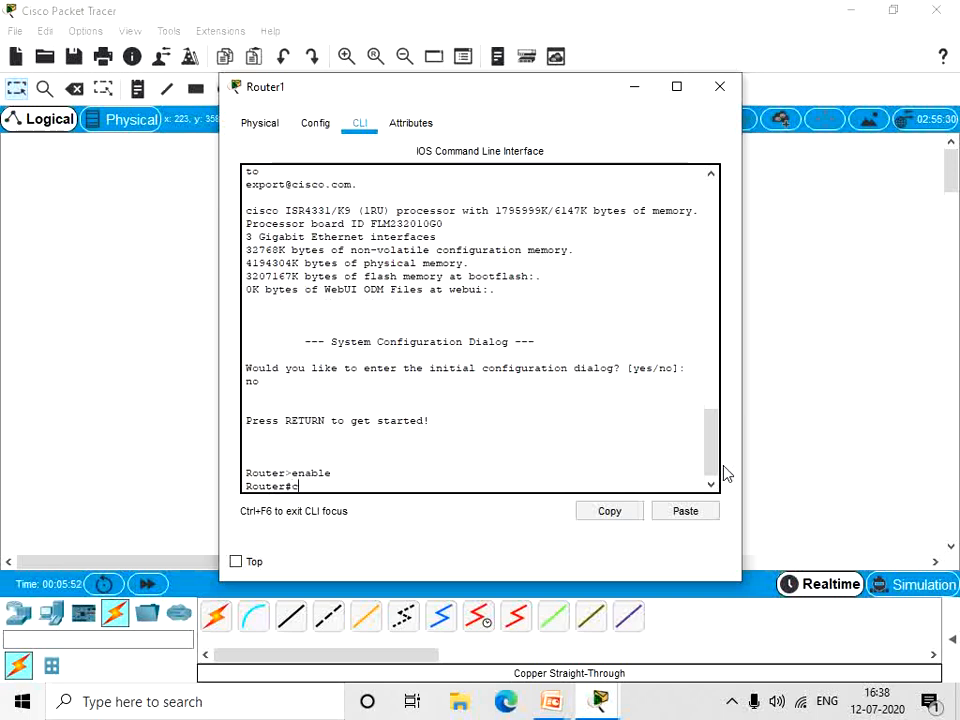
text(onfigure terminal)
key(Return)
- Assign IP address 192.168.0.2 with mask 255.255.255.0 to Router1's gigabitethernet0/0/0 interface
text(int)
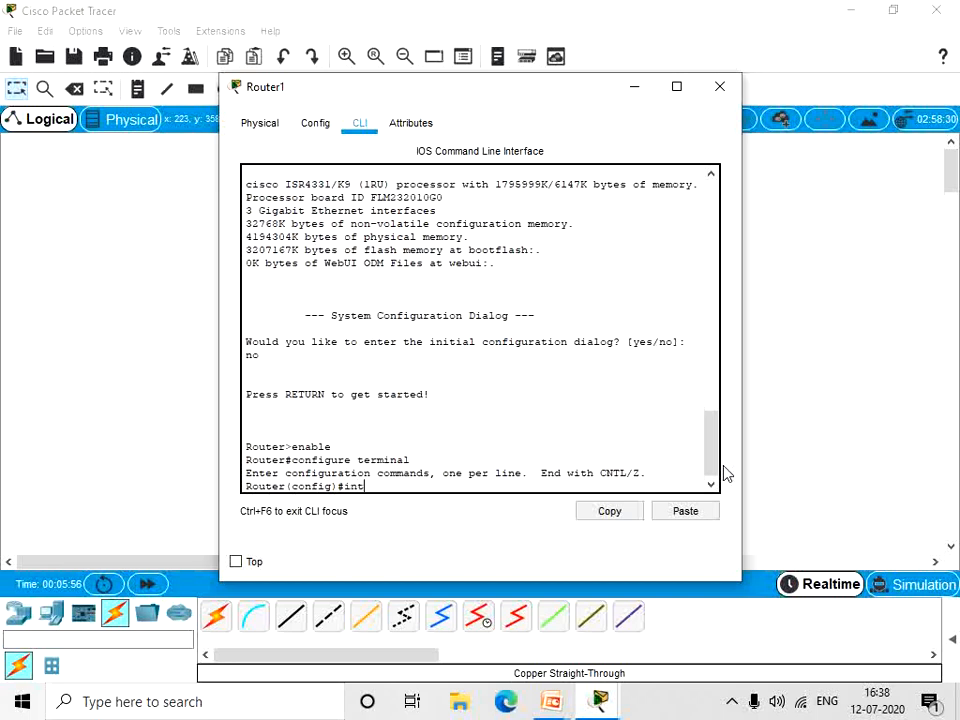
text(erface gigabitethernet)
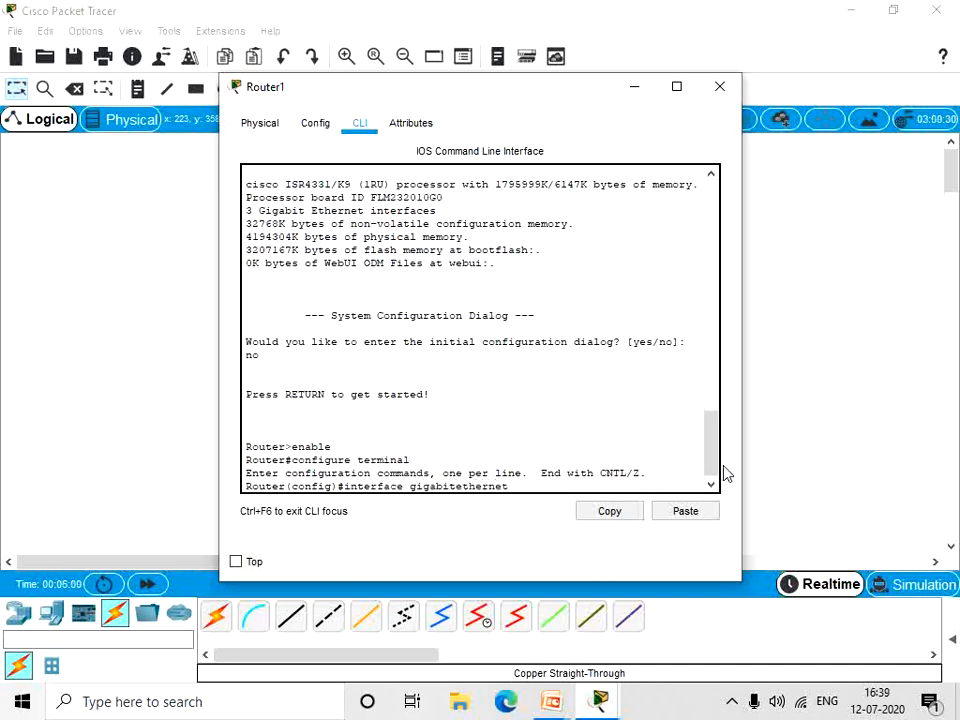
text(0/0/1)
key(Return)
text(ip ad)
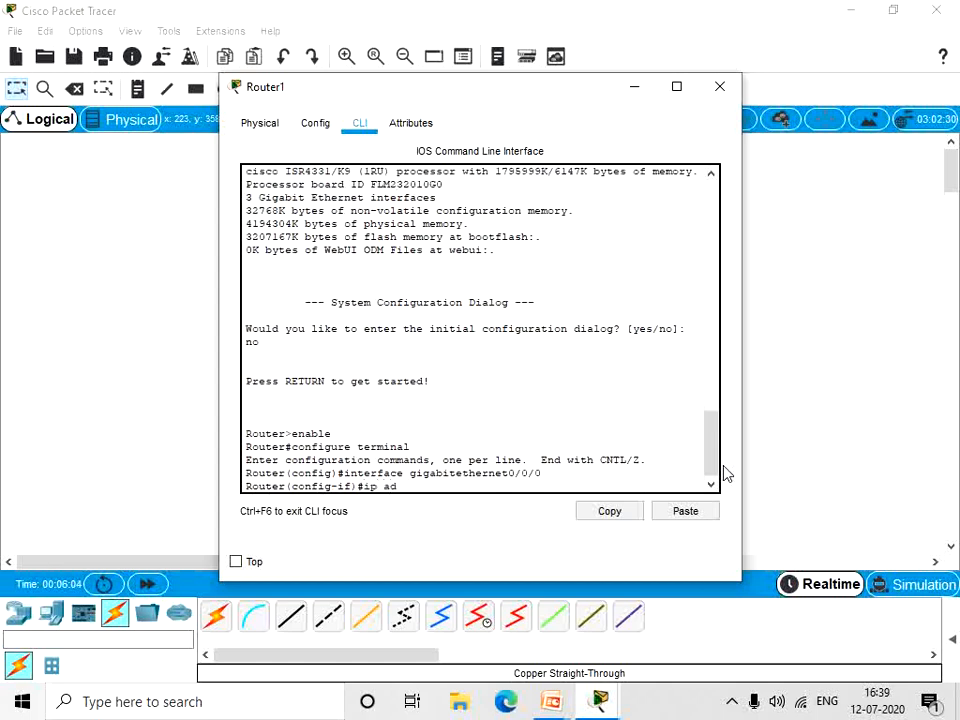
text(dress 192.168.0.2 2)
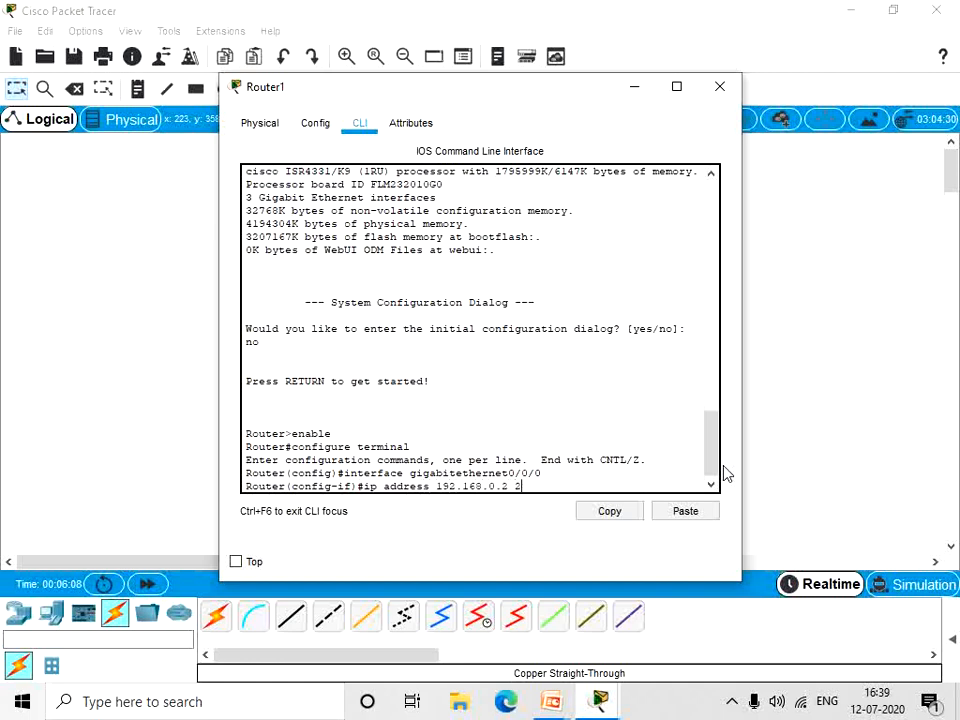
text(55.255.255.0)
key(Return)
- Enable Router1's gigabitethernet0/0/0 interface with no shutdown and close the router's window
text(no)
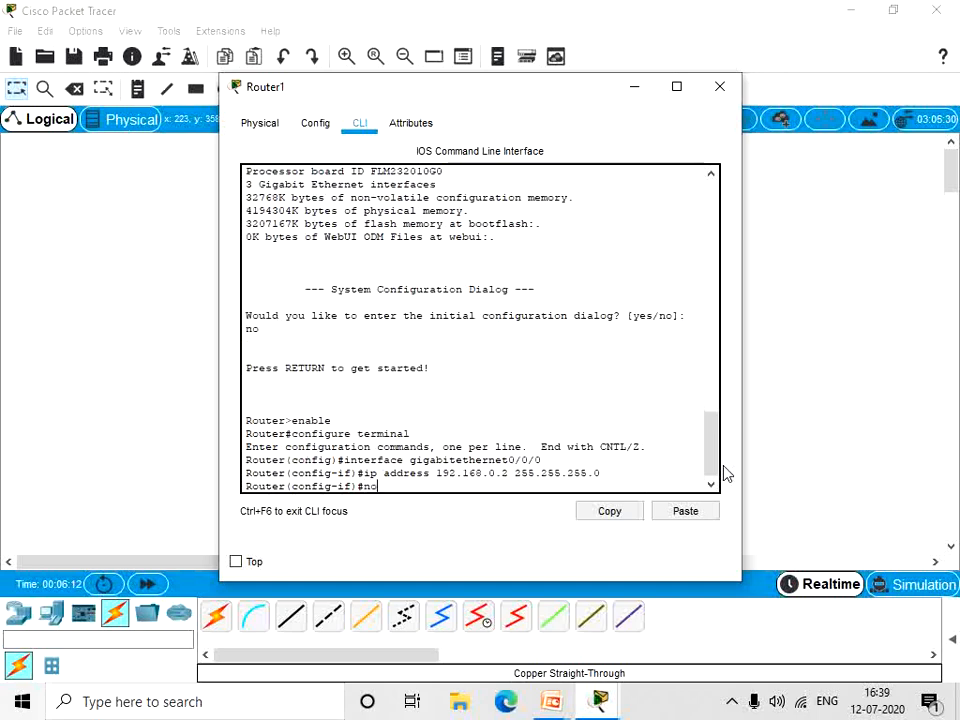
text( shutdown)
key(Return)
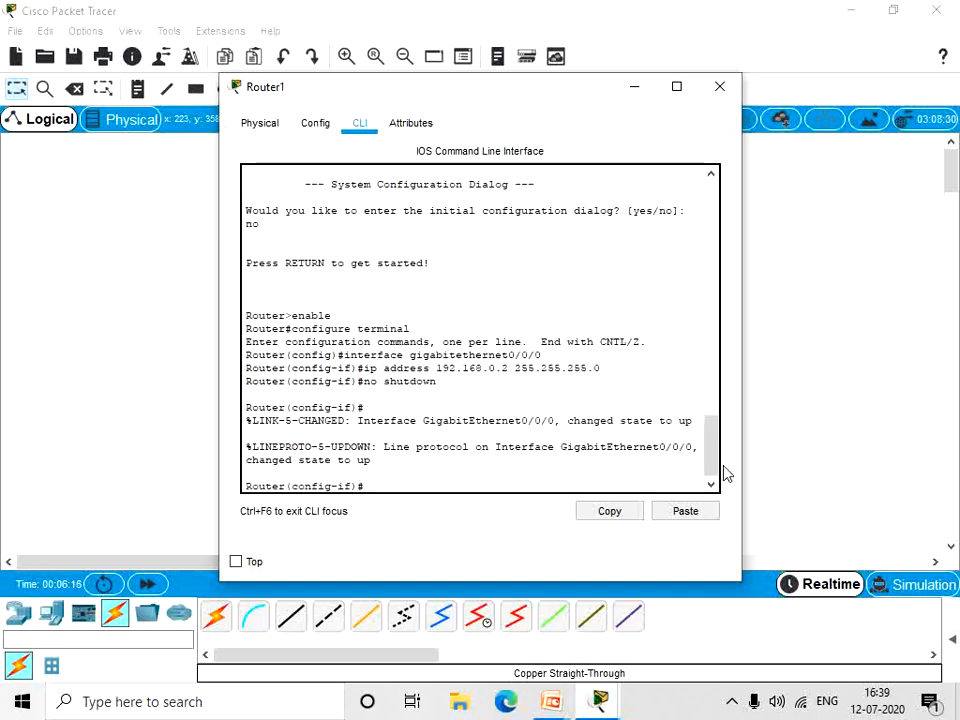
click(719, 86)
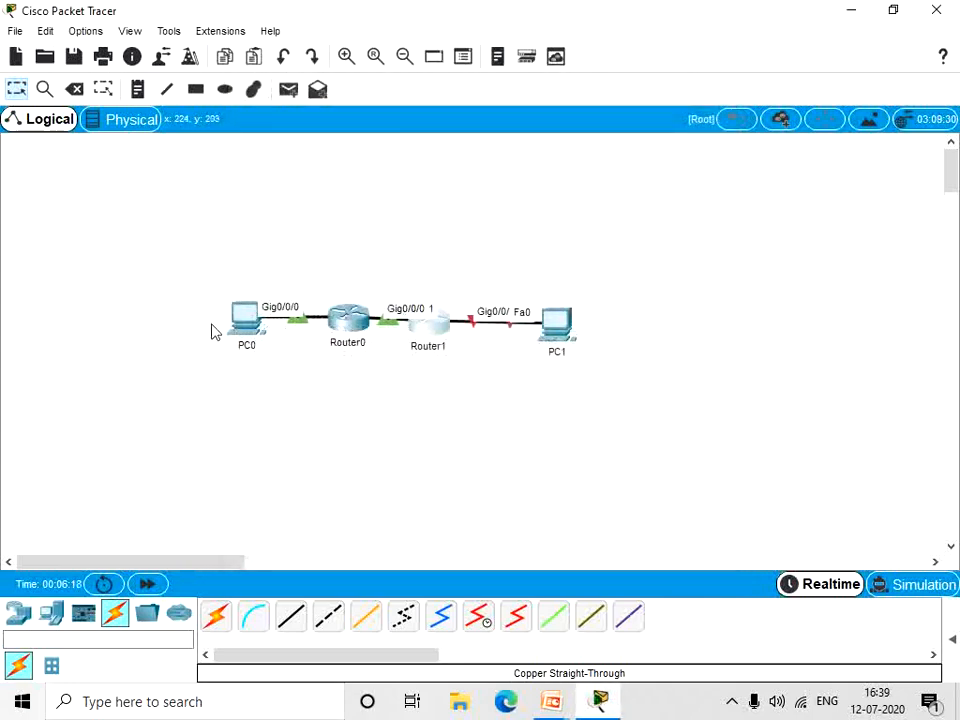
- Repeat the ping to 192.168.0.1 from PC0's command prompt and close PC0's window
click(245, 318)
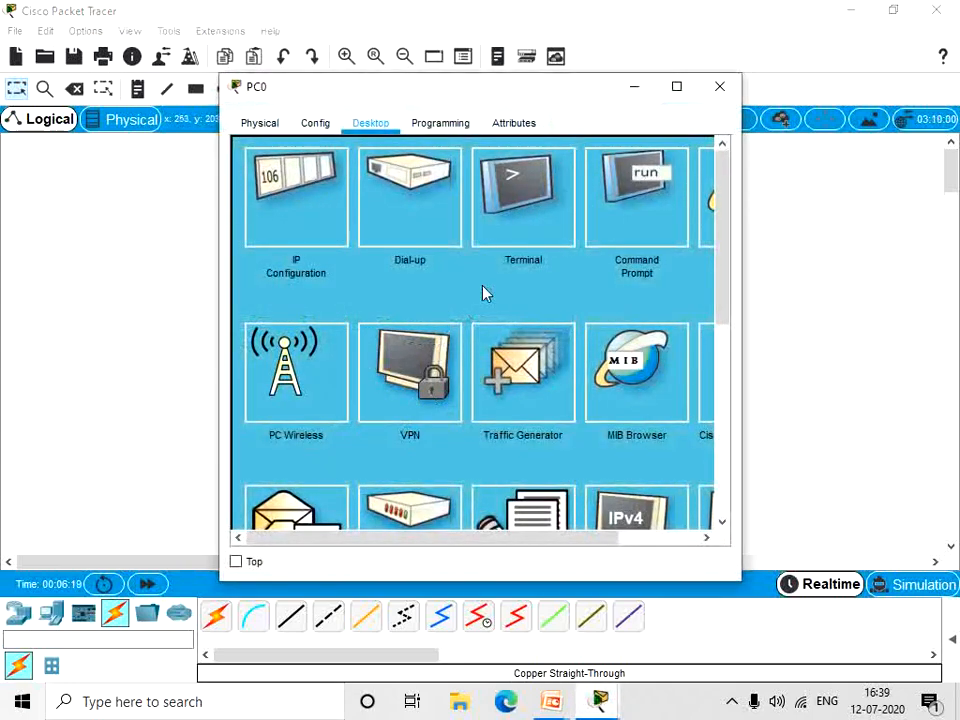
click(634, 231)
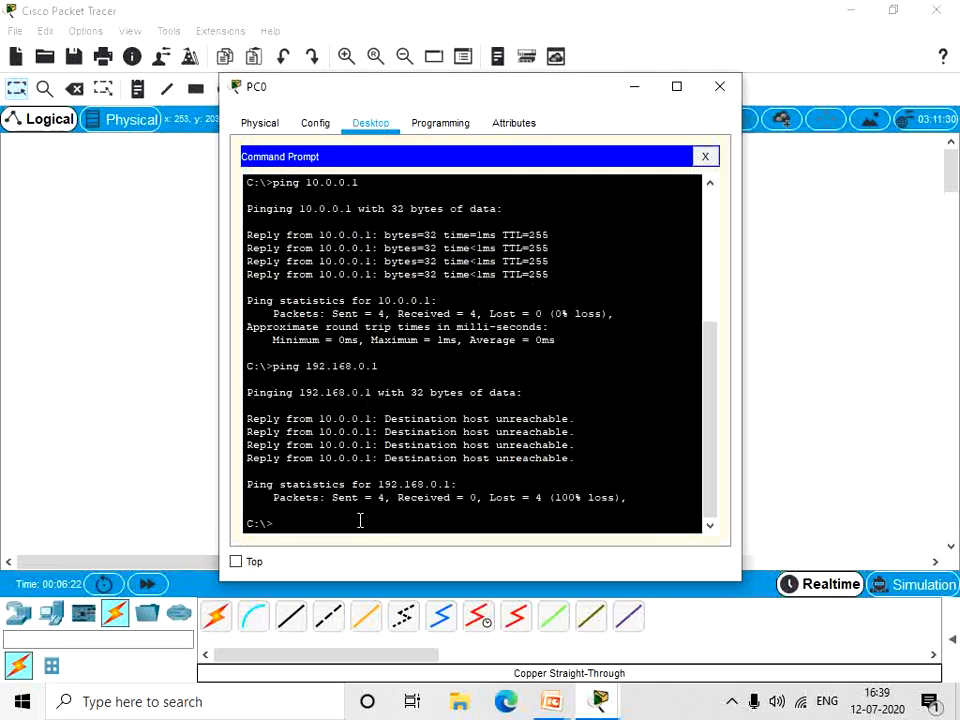
key(Up)
key(Return)
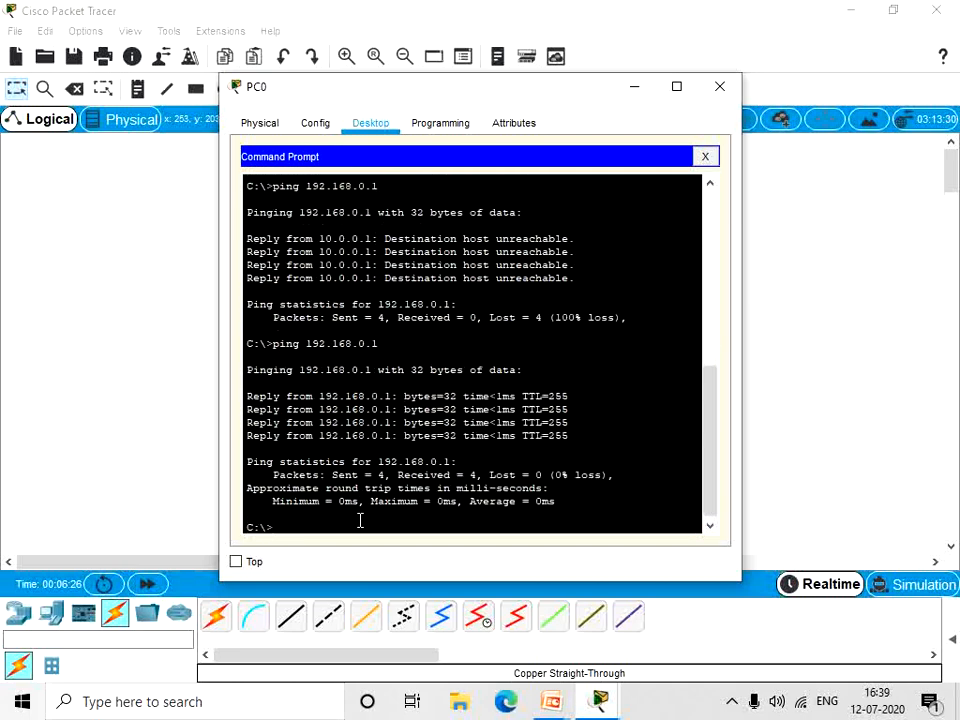
click(720, 86)
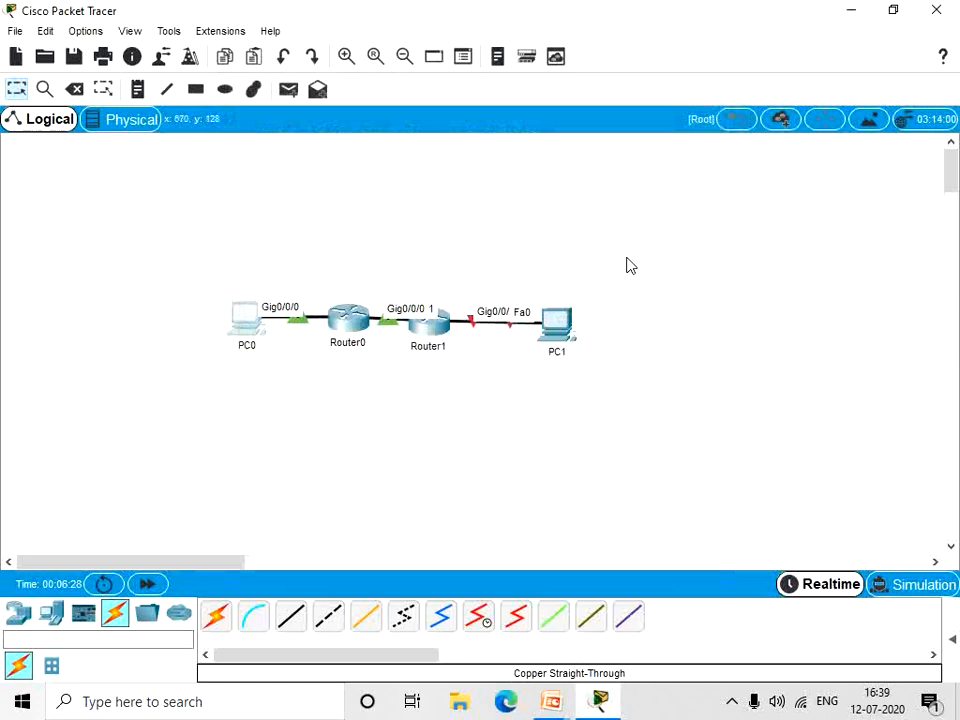
- Assign IP address 20.0.0.1 with mask 255.0.0.0 to Router1's gigabitethernet0/0/1 interface
click(439, 322)
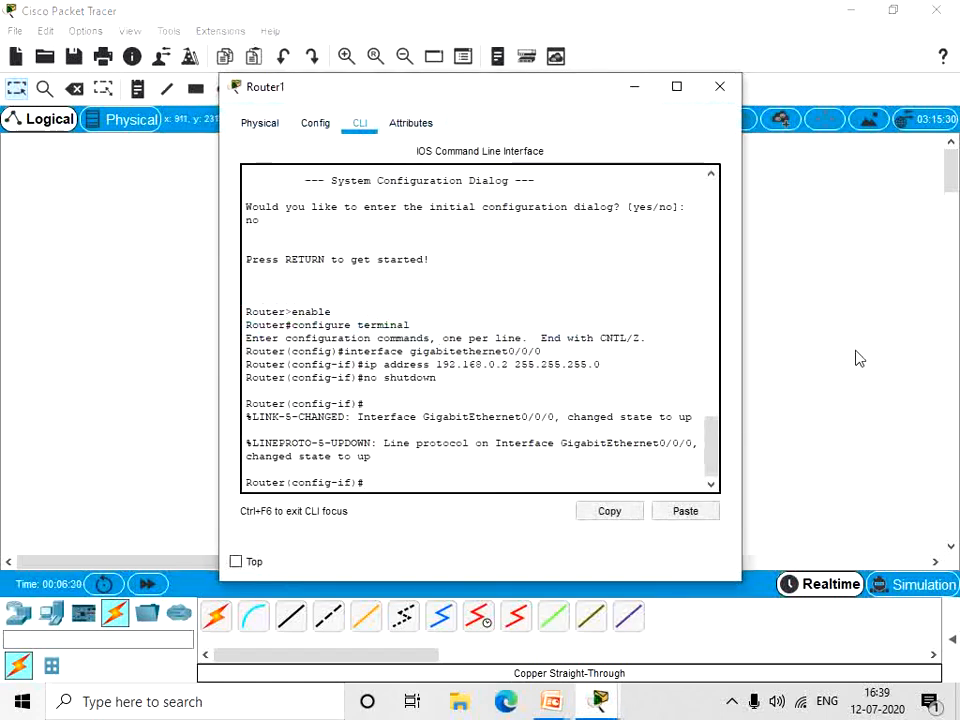
text(interface gi)
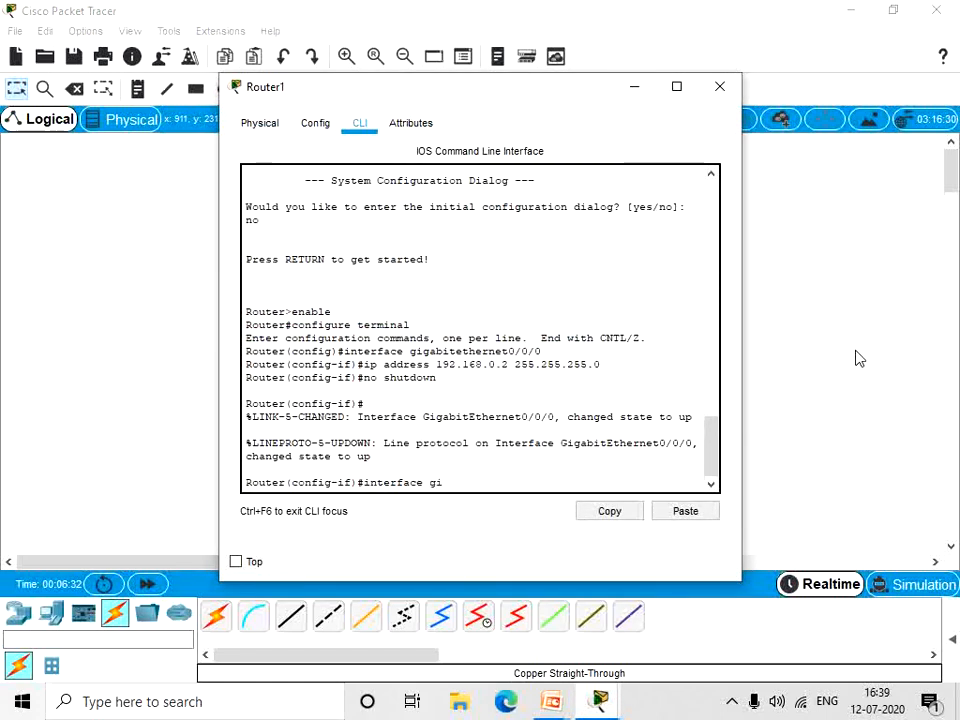
text(gabitethernet0/0)
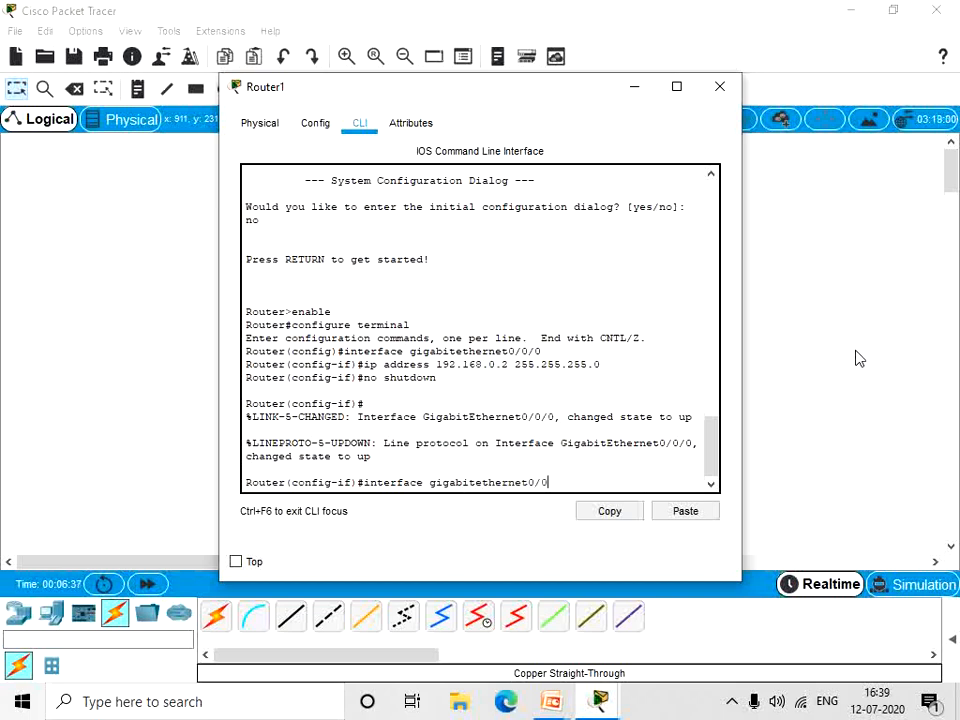
key(BackSpace)
text(1)
key(Return)
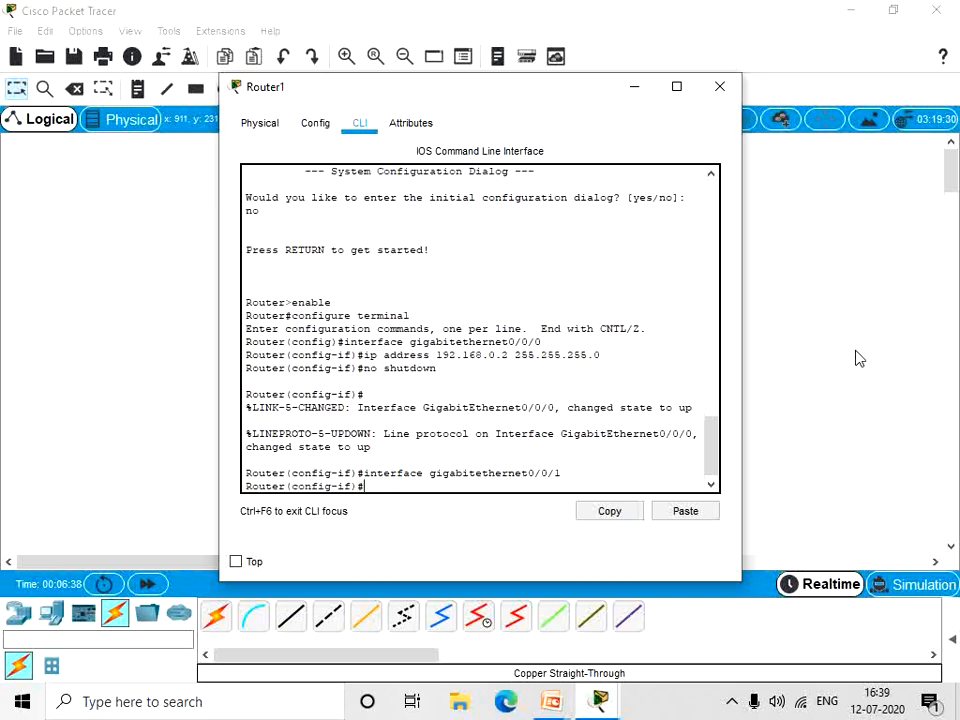
text(ip address 20)
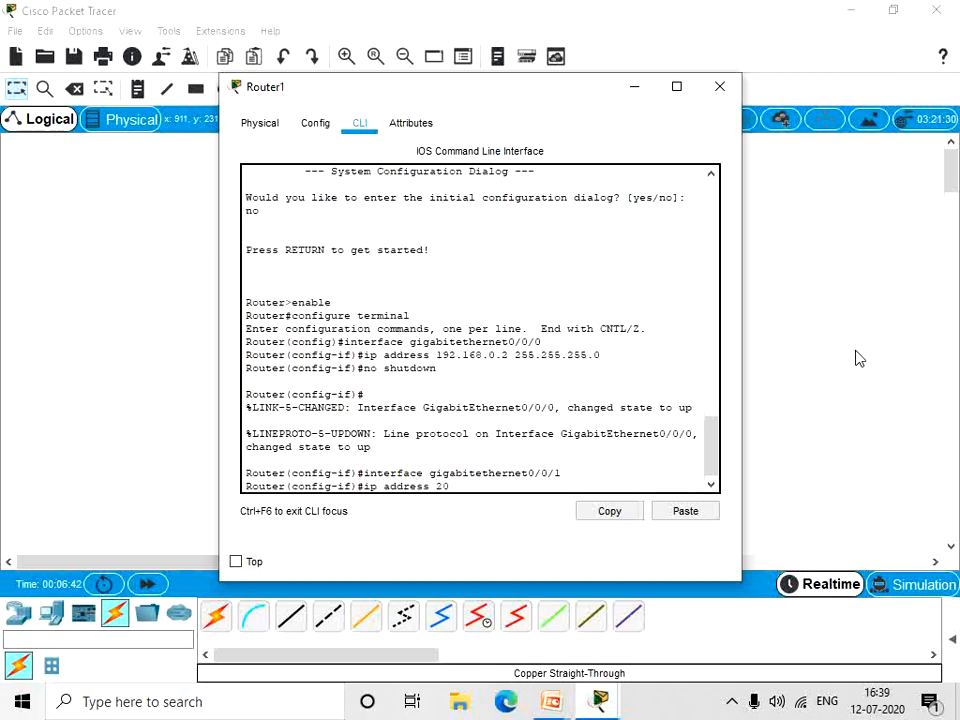
text(.0.0.1 255.0.0.0)
key(Return)
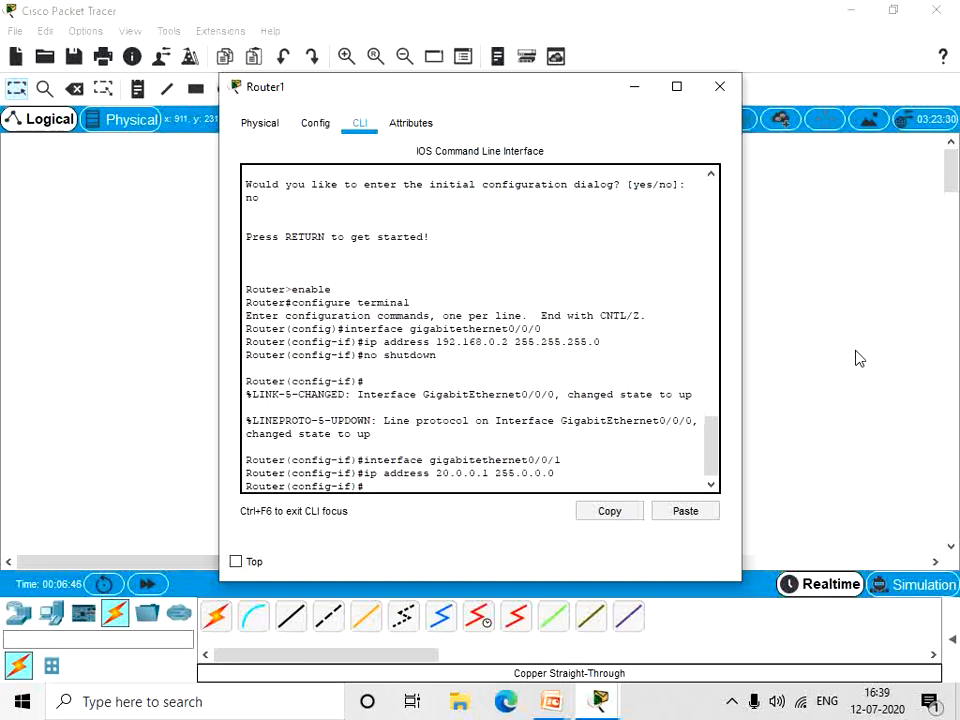
- Enable Router1's gigabitethernet0/0/1 interface with no shutdown and close the router's window
text(no shutdown)
key(Return)
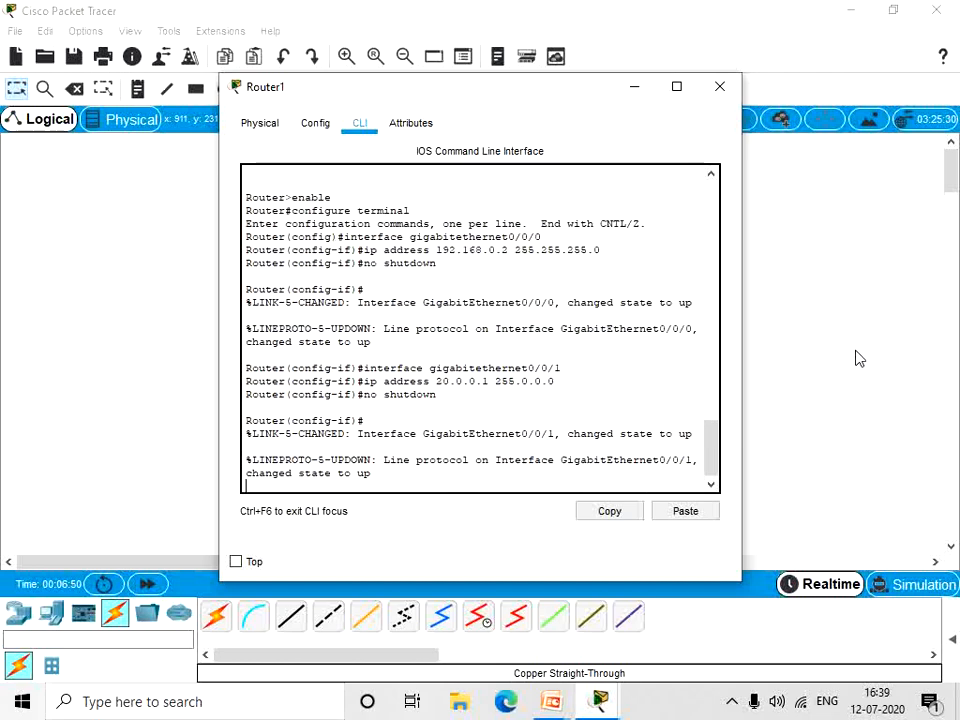
key(Return)
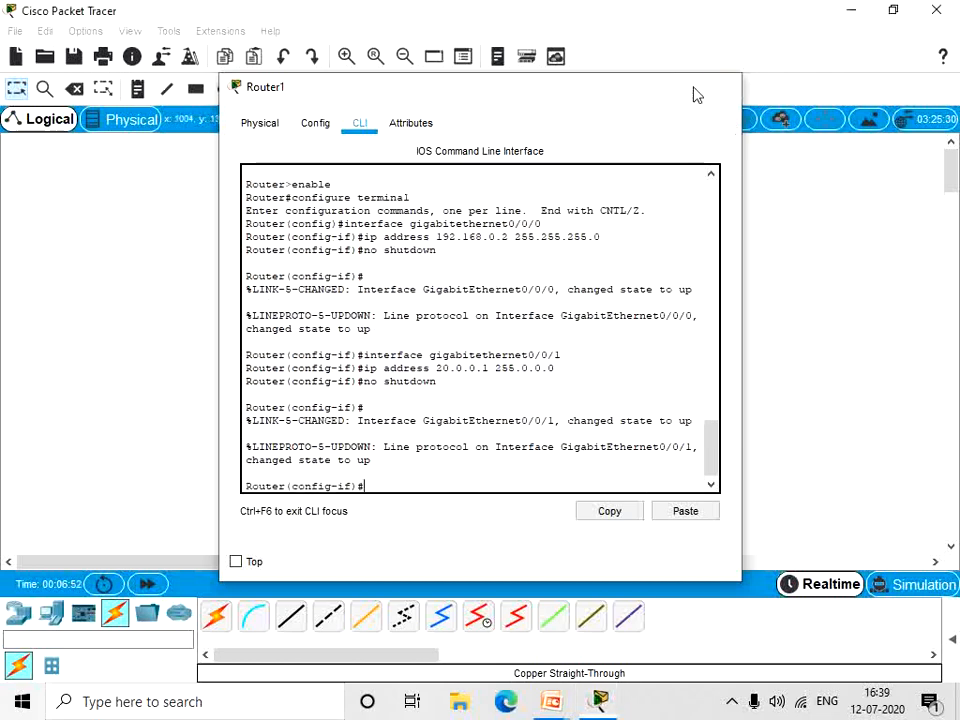
click(719, 86)
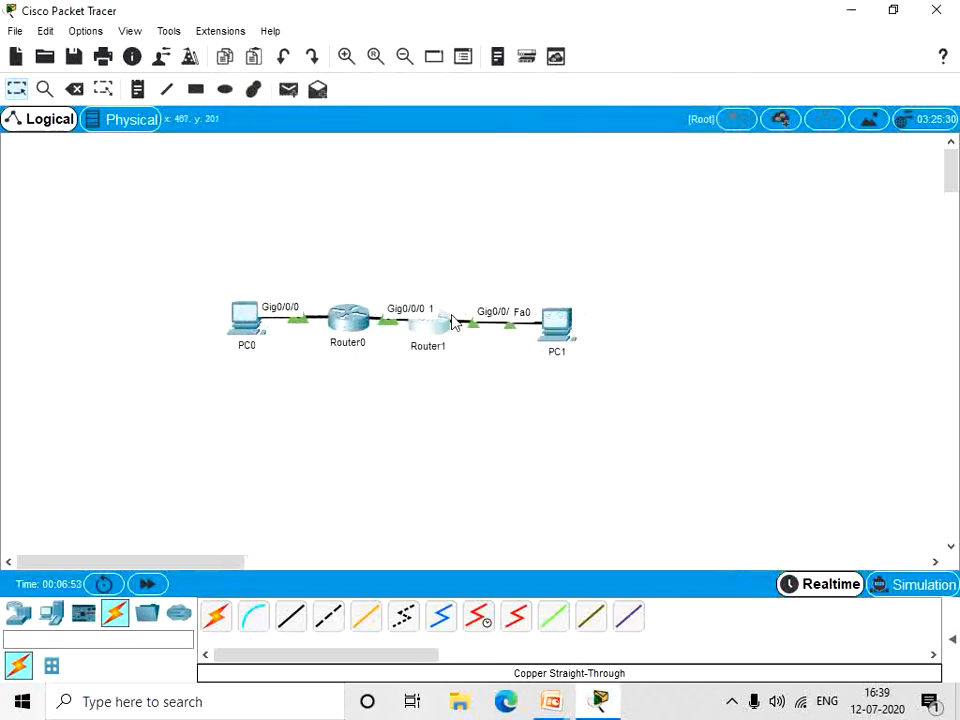
- Set PC1's static IP address to 20.0.0.2 with subnet mask 255.0.0.0 and default gateway 20.0.0.1
click(560, 325)
click(370, 122)
click(328, 177)
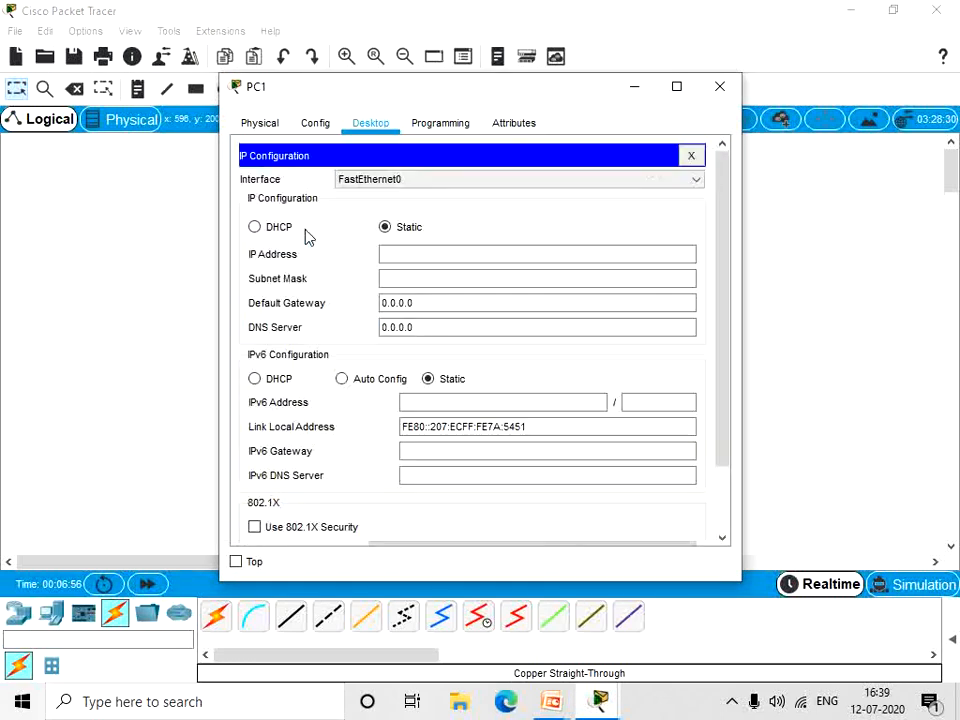
click(456, 257)
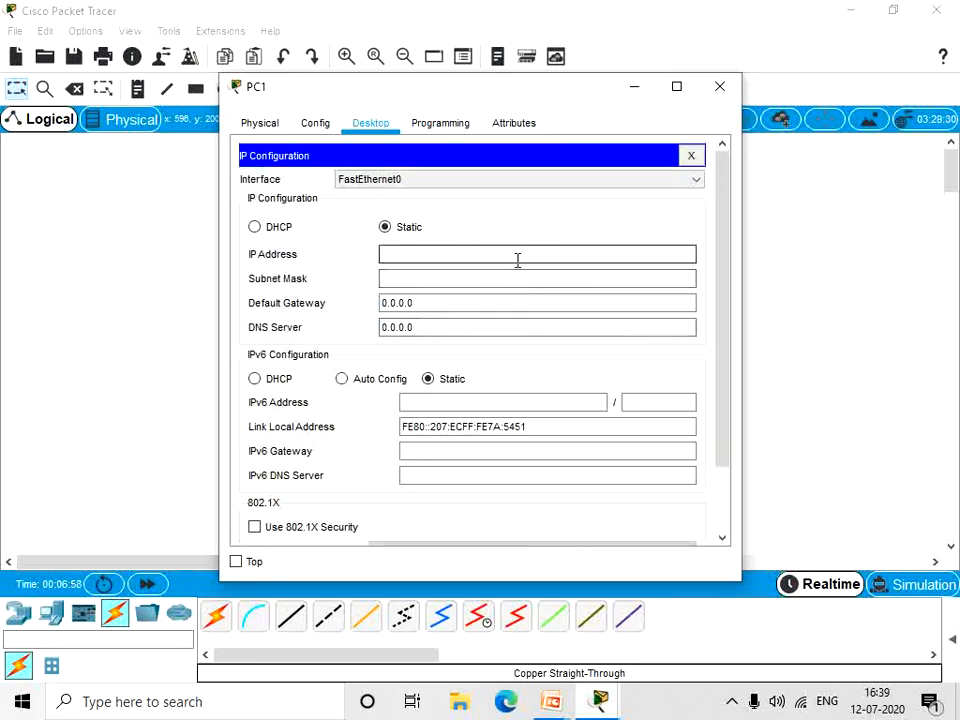
text(20.0.0.2)
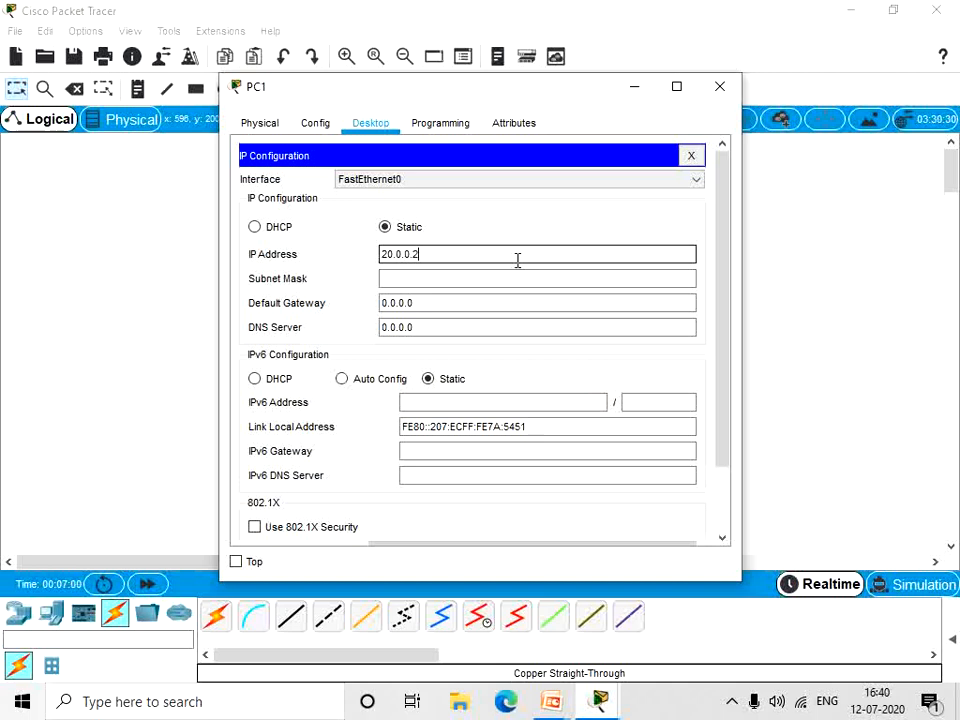
key(Tab)
key(Tab)
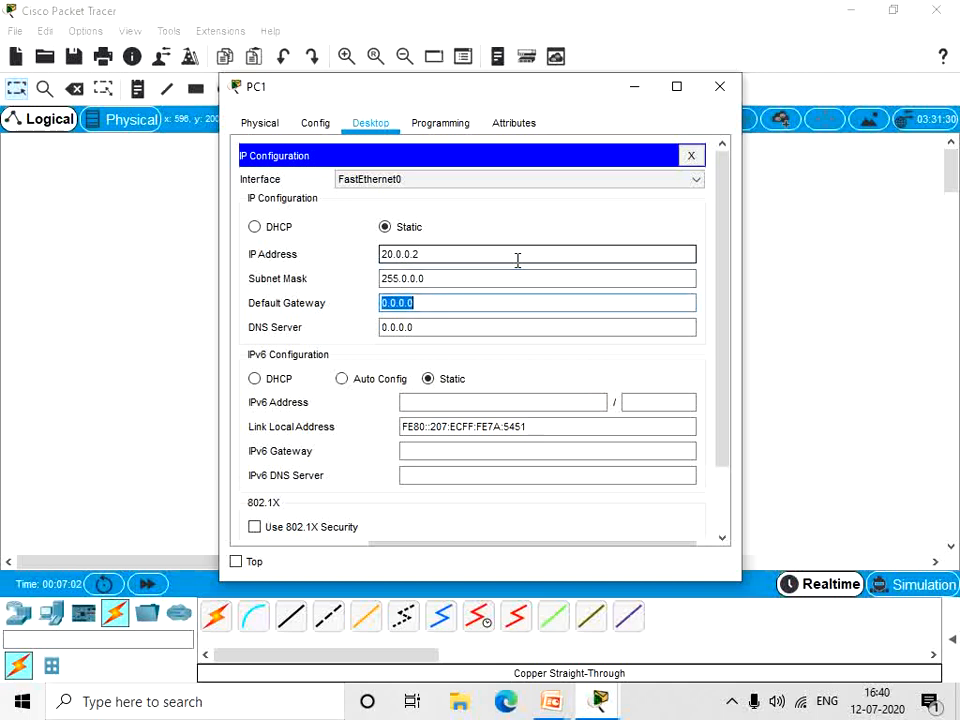
text(20.0.0.1)
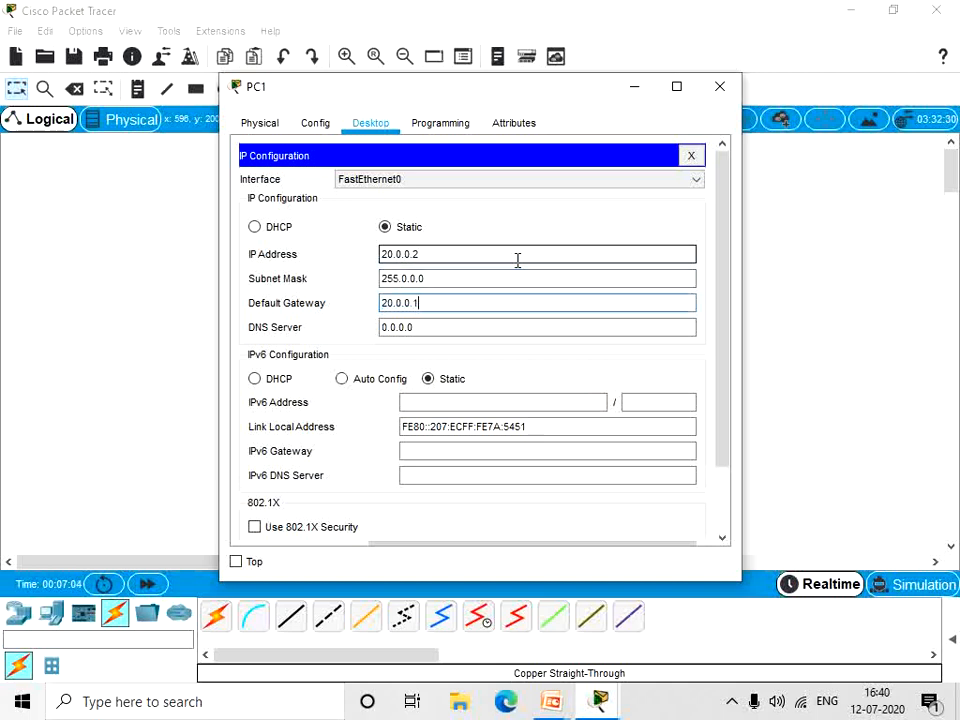
click(692, 155)
- Check PC1's addressing with ipconfig in its command prompt and highlight the IP address
click(636, 185)
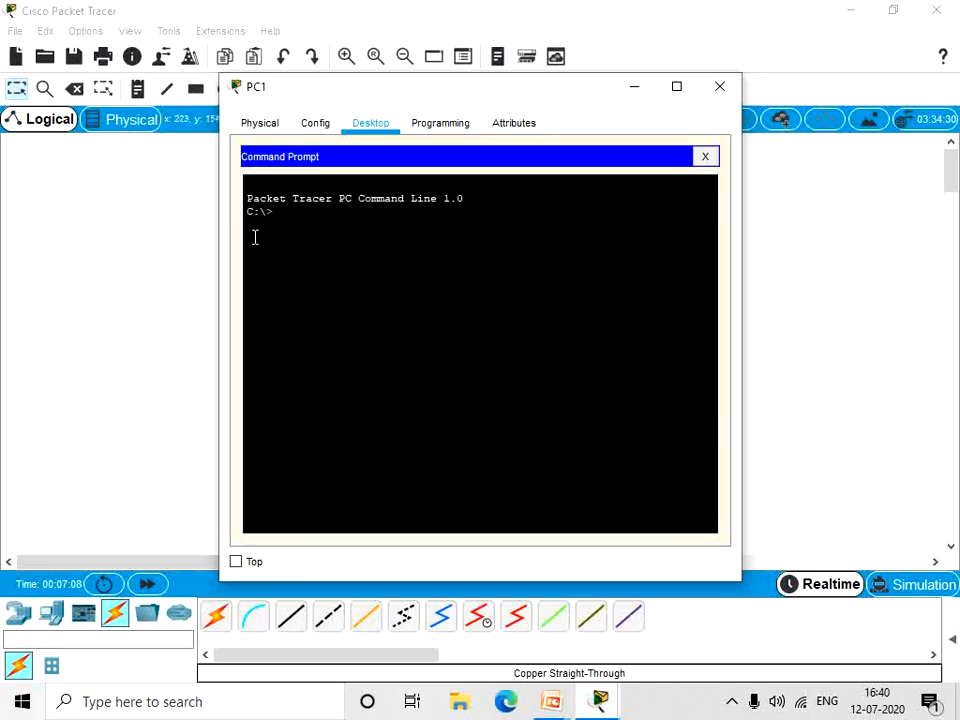
text(ipconfig)
key(Return)
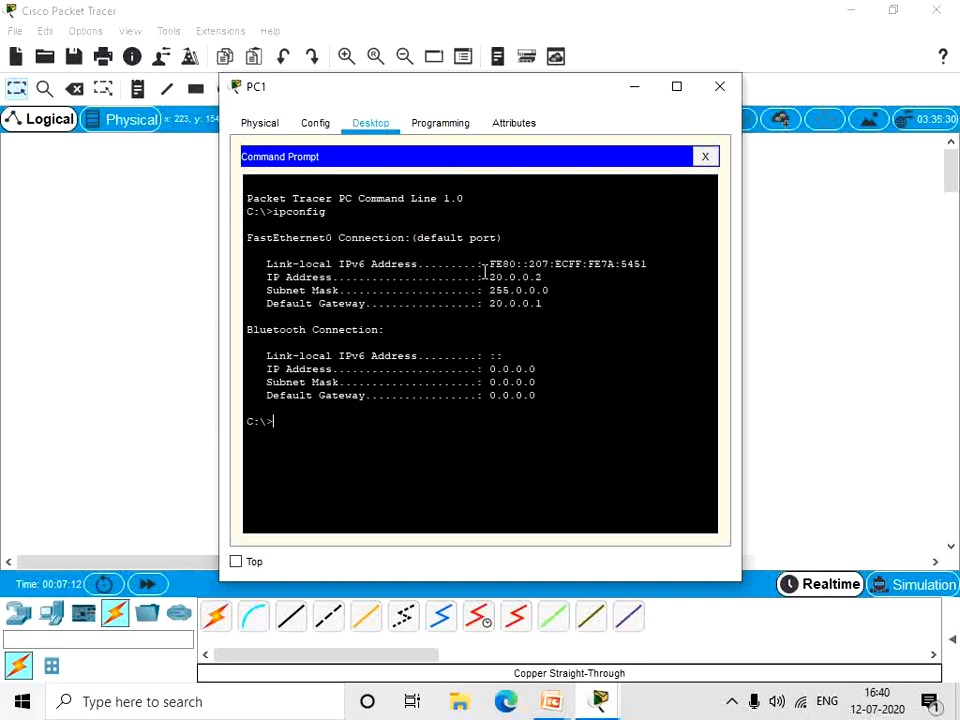
drag(489, 277, 571, 280)
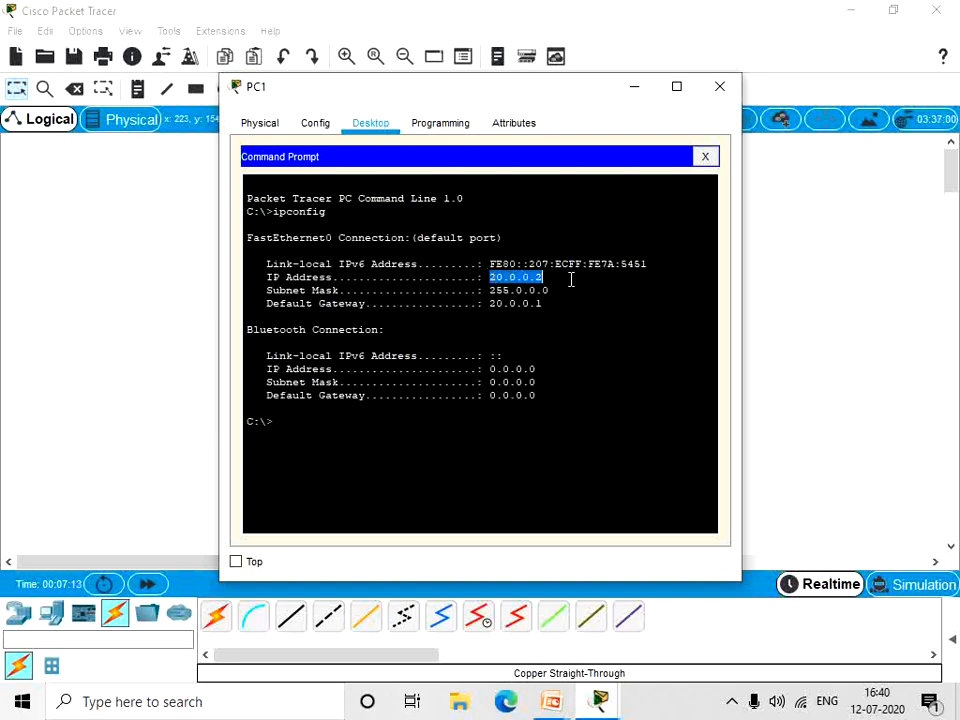
- Ping the gateway 20.0.0.1 and Router1's far interface 192.168.0.2 from PC1's command prompt
click(290, 426)
text(ping)
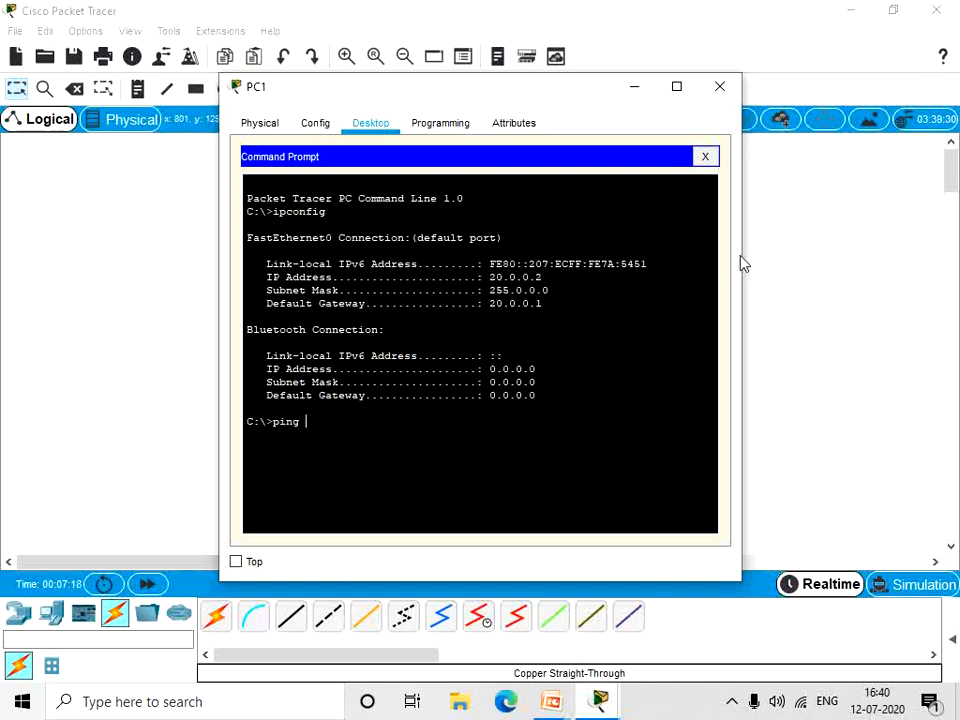
text( 20.0.0.1)
key(Return)
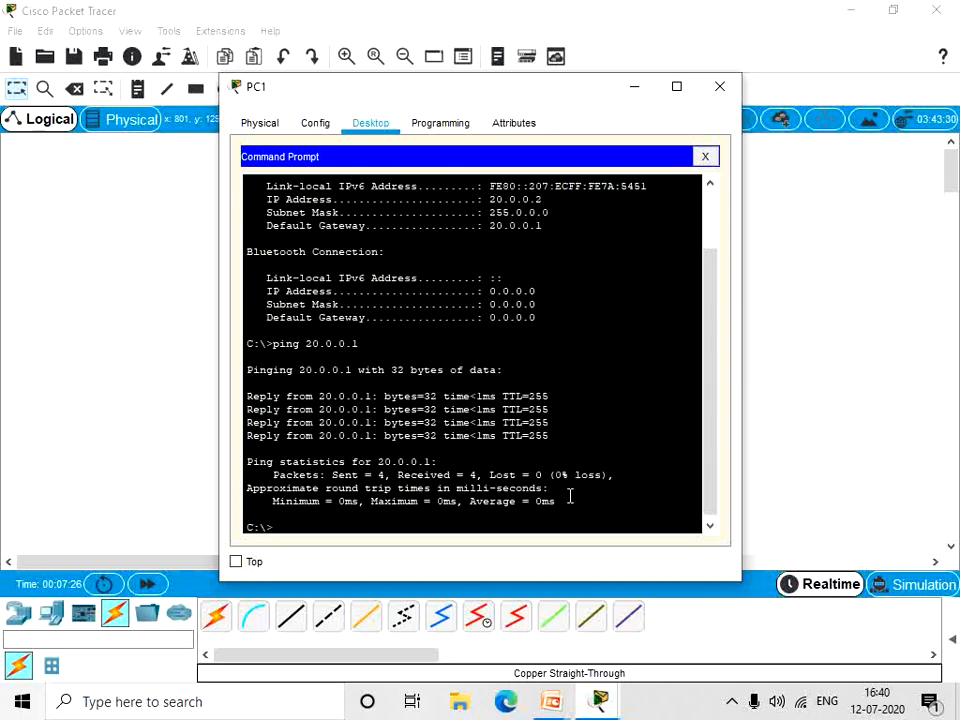
text(ping 192.168.0.2)
key(Return)
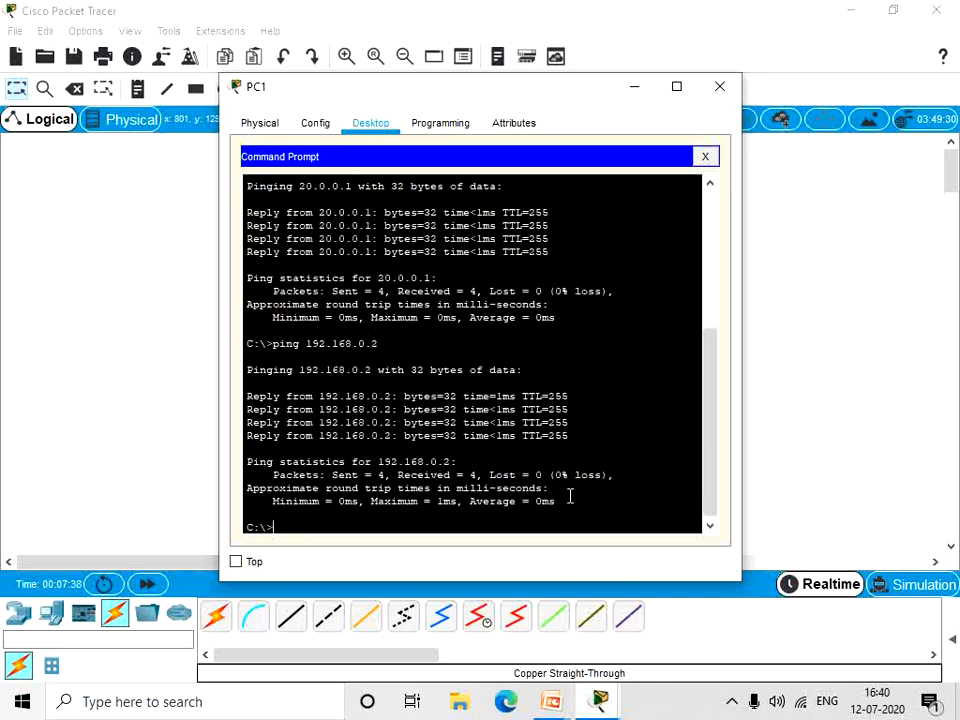
- Ping Router0's interface at 192.168.0.1 from PC1 and close the PC's window
text(ping 192.168.0.1)
key(Return)
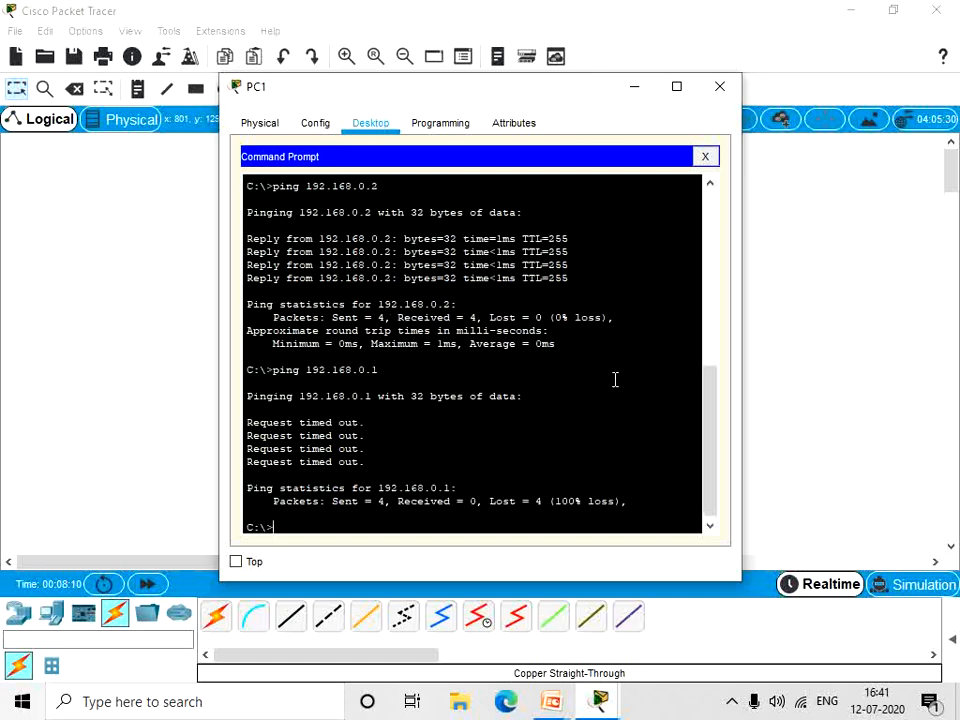
click(719, 86)
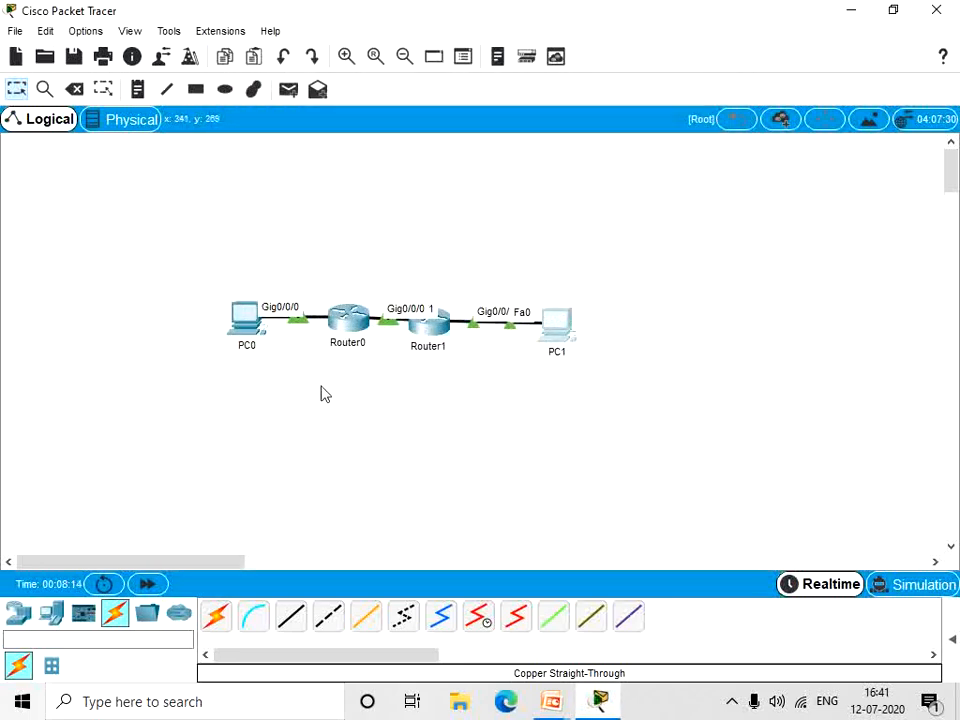
- Leave interface configuration in Router0's CLI and start EIGRP routing with autonomous system number 1
click(348, 318)
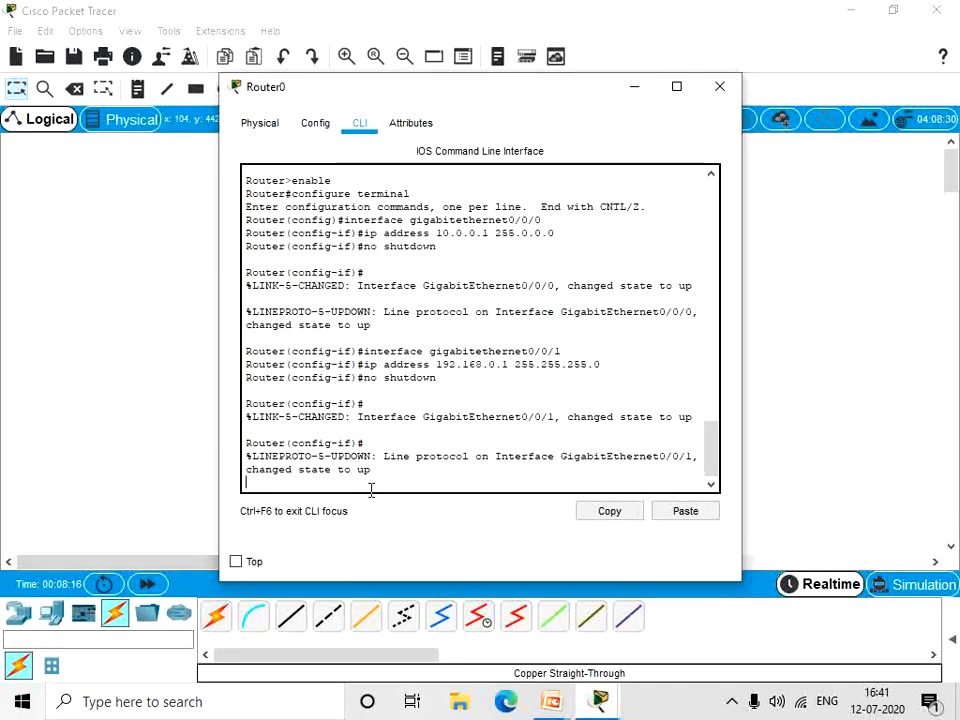
key(Return)
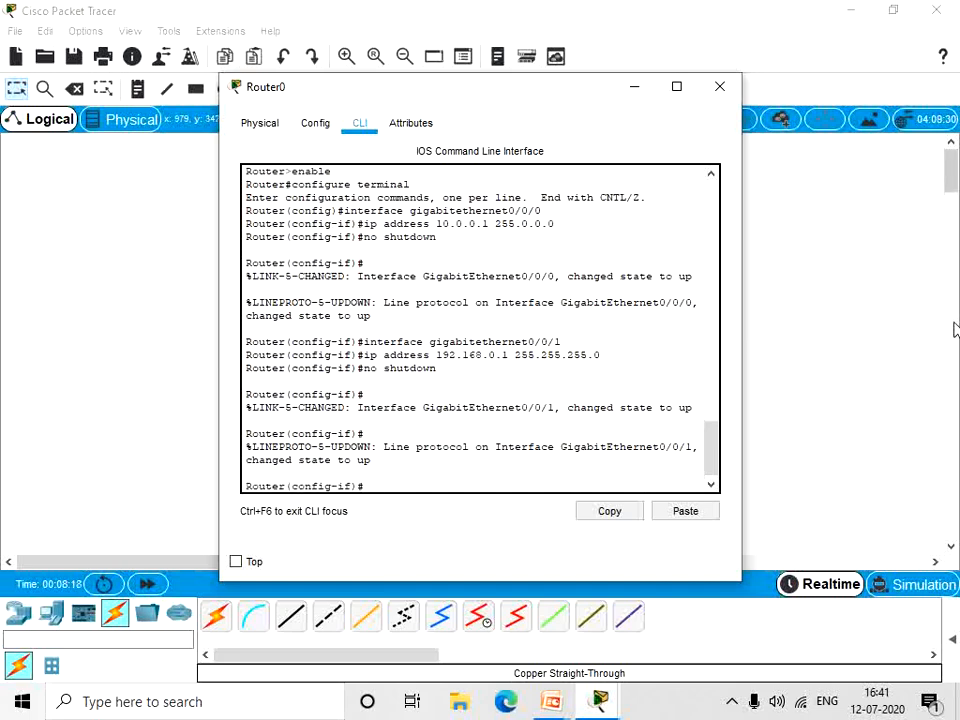
text(exit)
key(Return)
text(ro)
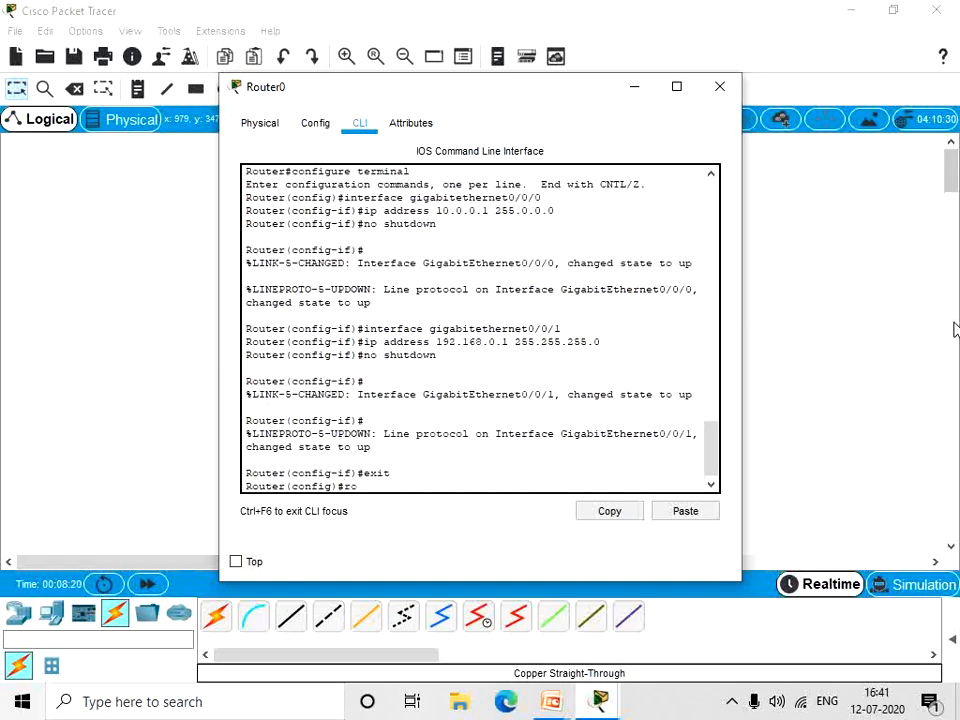
text(uter eigrp)
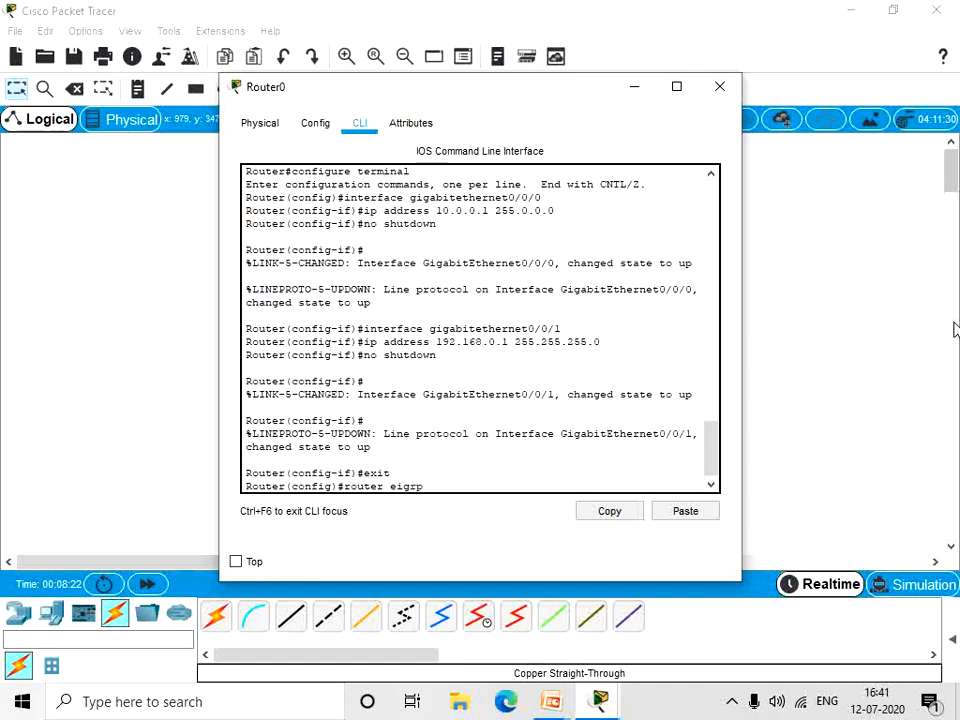
text( 1)
key(Return)
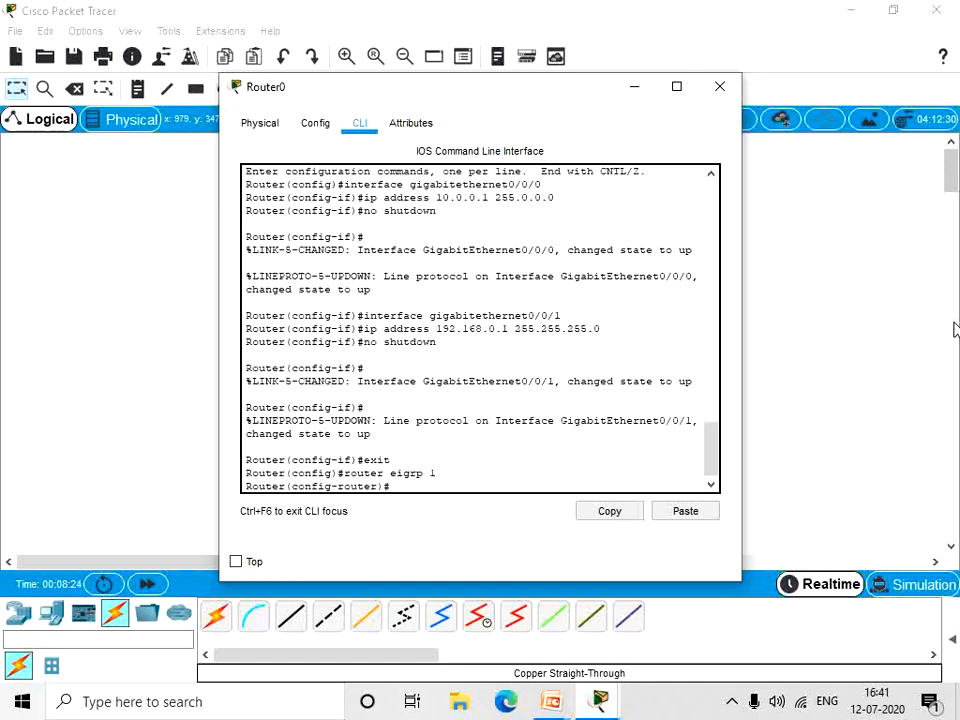
- Add networks 192.168.0.0 and 10.0.0.0 to Router0's EIGRP configuration and close the router's window
text(network 192.168.)
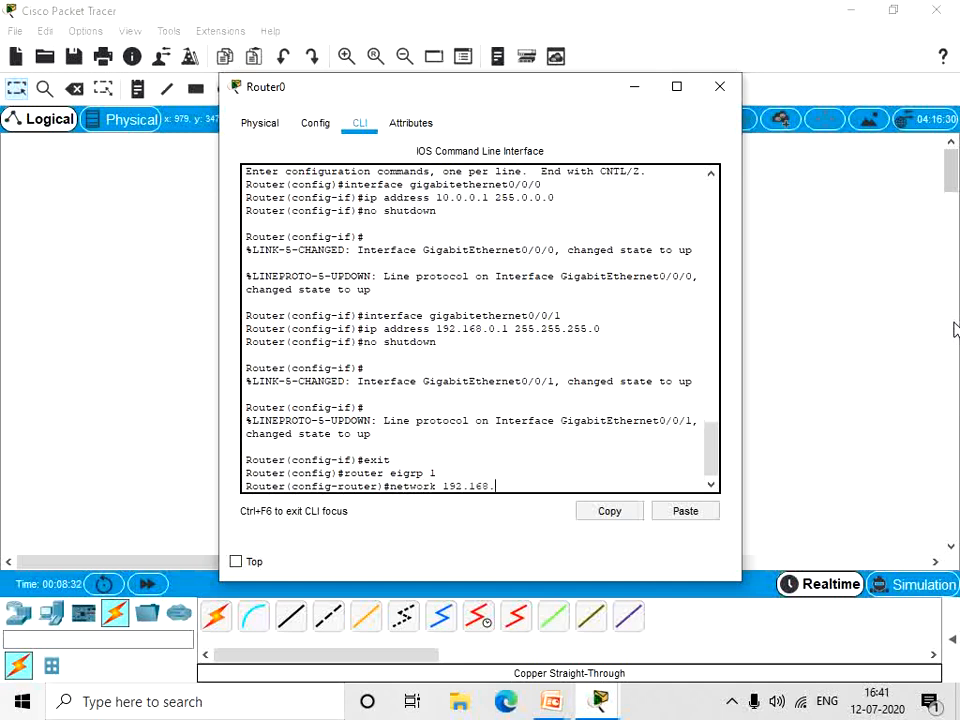
text(0.0)
key(Return)
text(n)
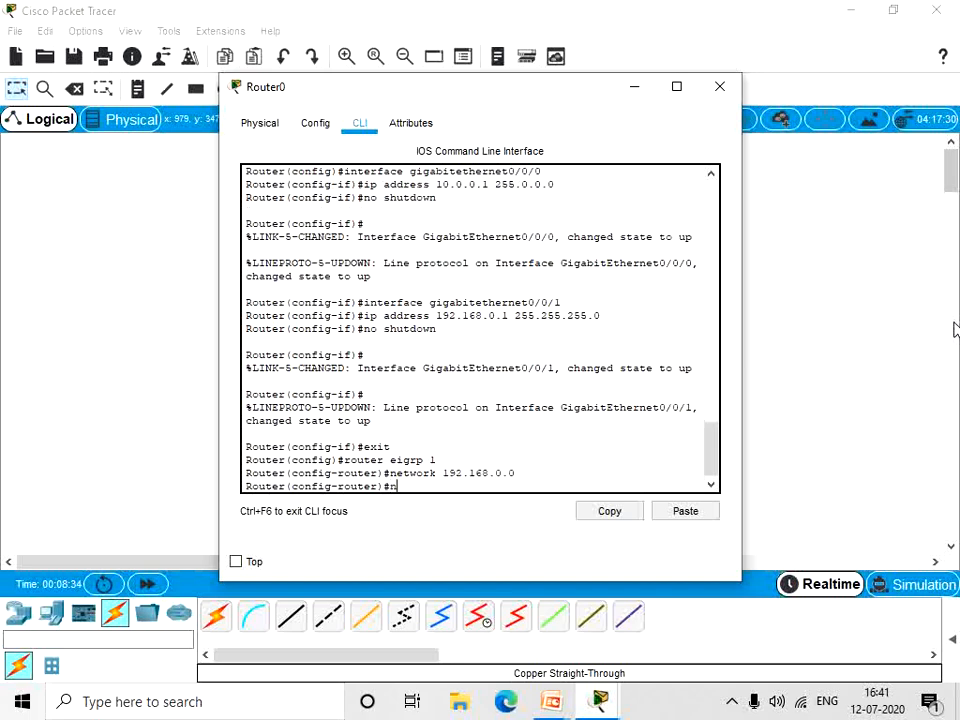
text(etwork 10.0.0.0)
key(Return)
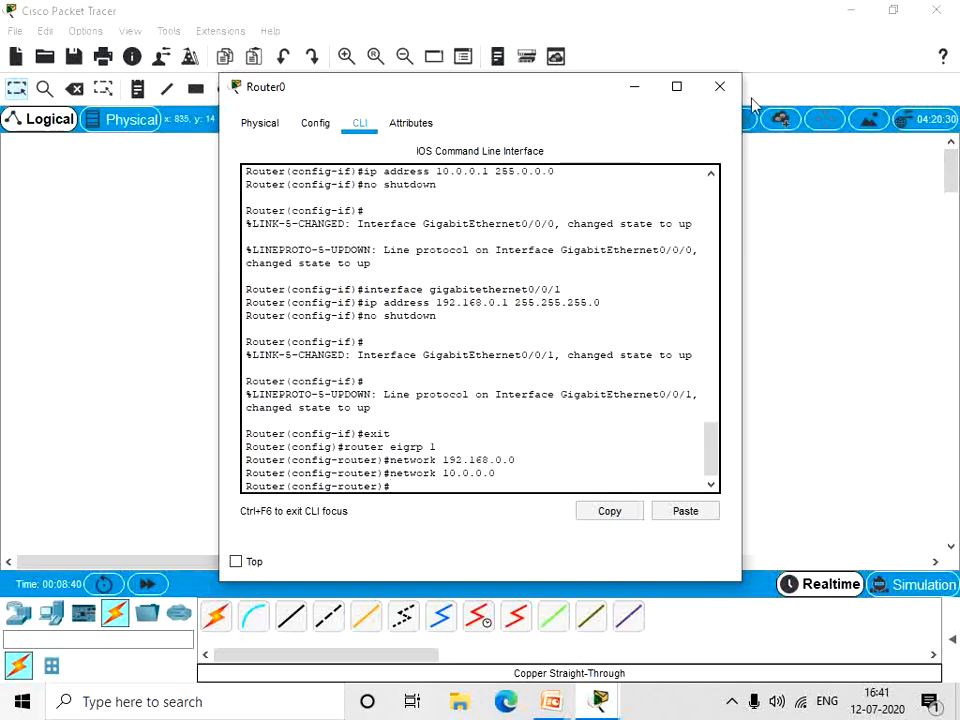
click(719, 86)
- Leave interface configuration in Router1's CLI and start EIGRP routing with autonomous system number 1
click(426, 330)
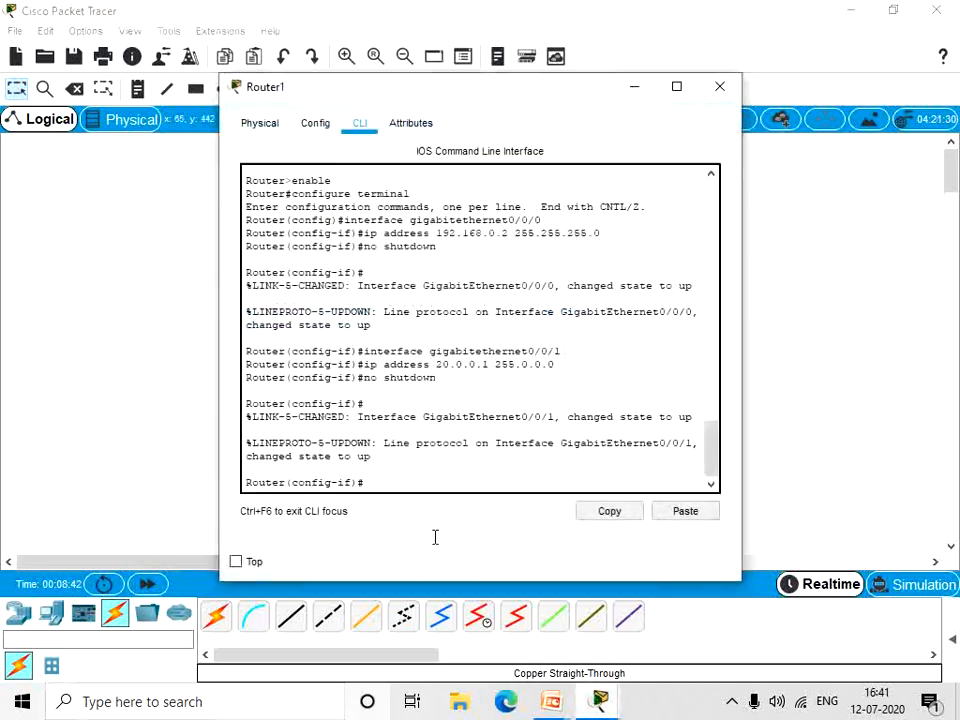
text(e)
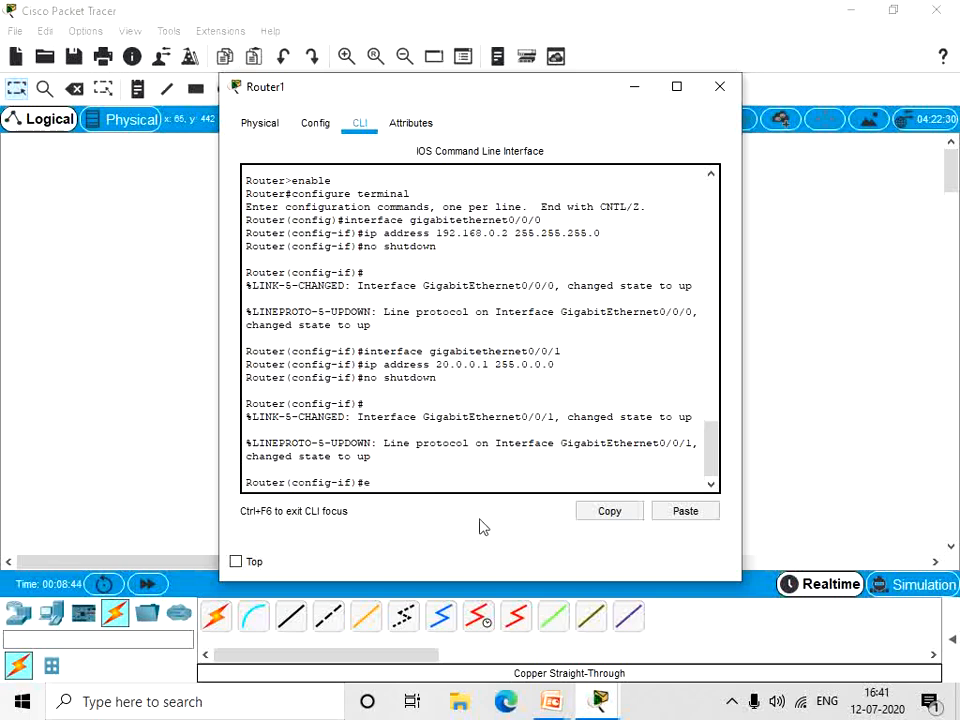
text(xit)
key(Return)
text(rout)
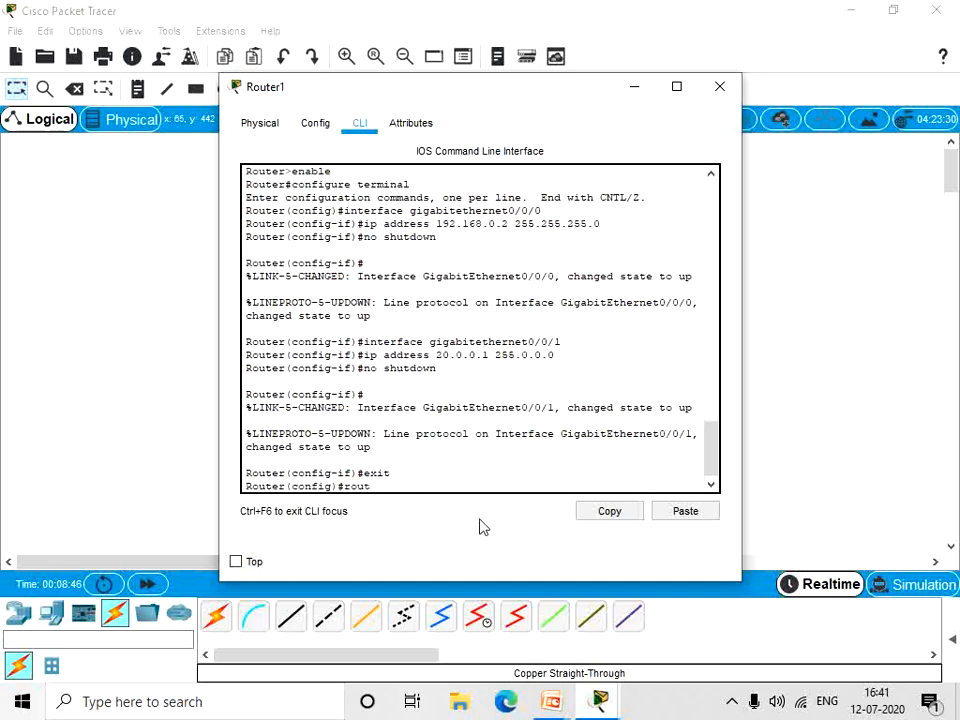
text(er eigrp 1)
key(Return)
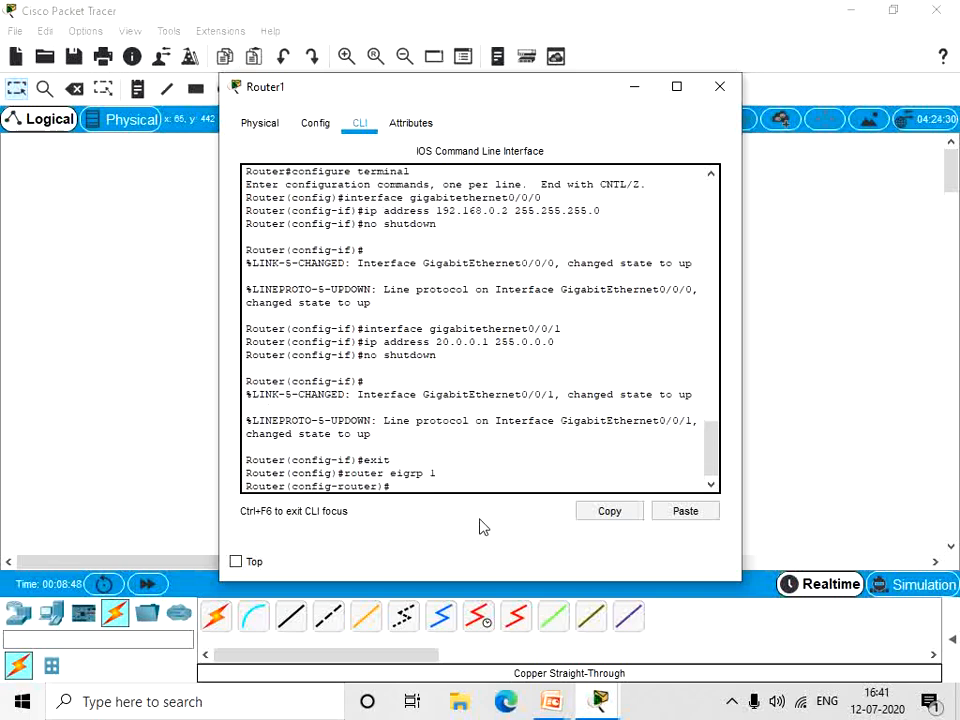
- Add networks 192.168.0.0 and 20.0.0.0 to Router1's EIGRP configuration
text(network 192.1)
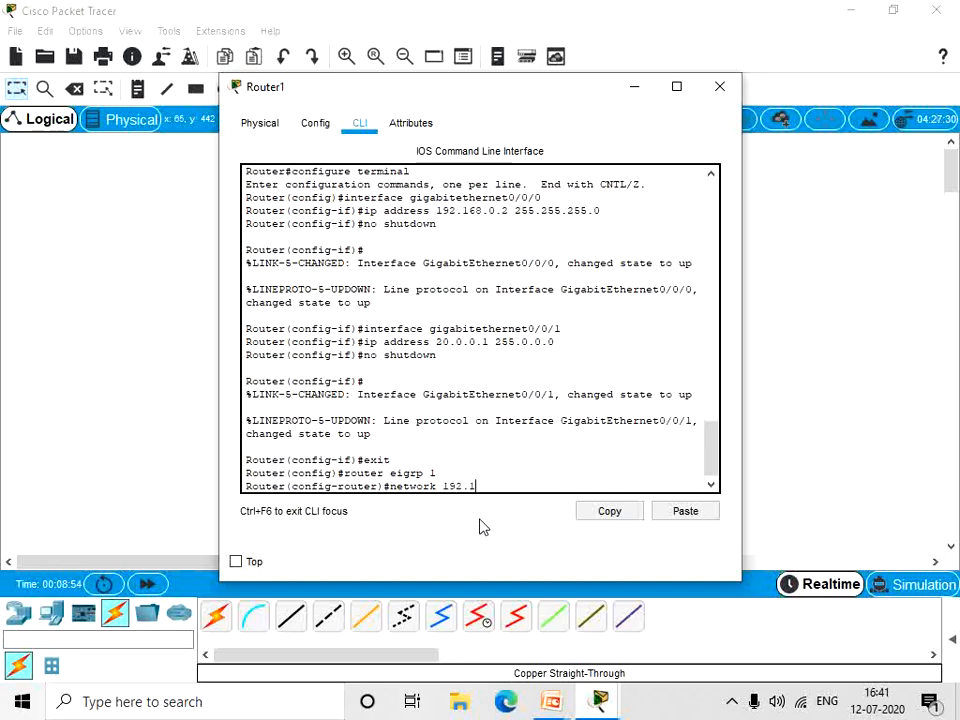
text(68.0.0)
key(Return)
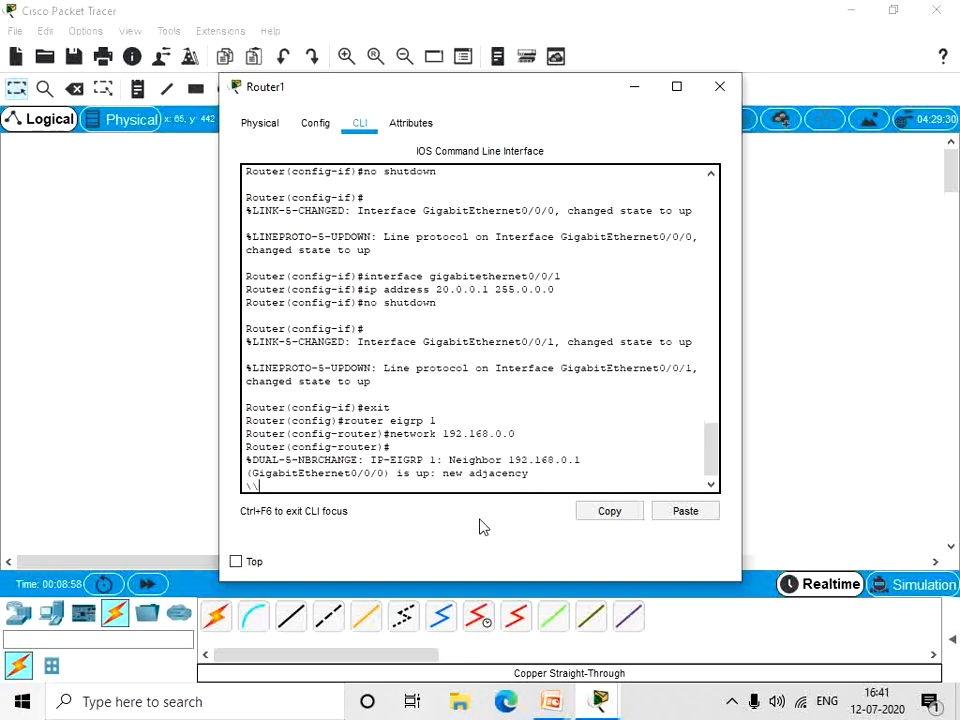
key(Return)
text(nfig-router)#n)
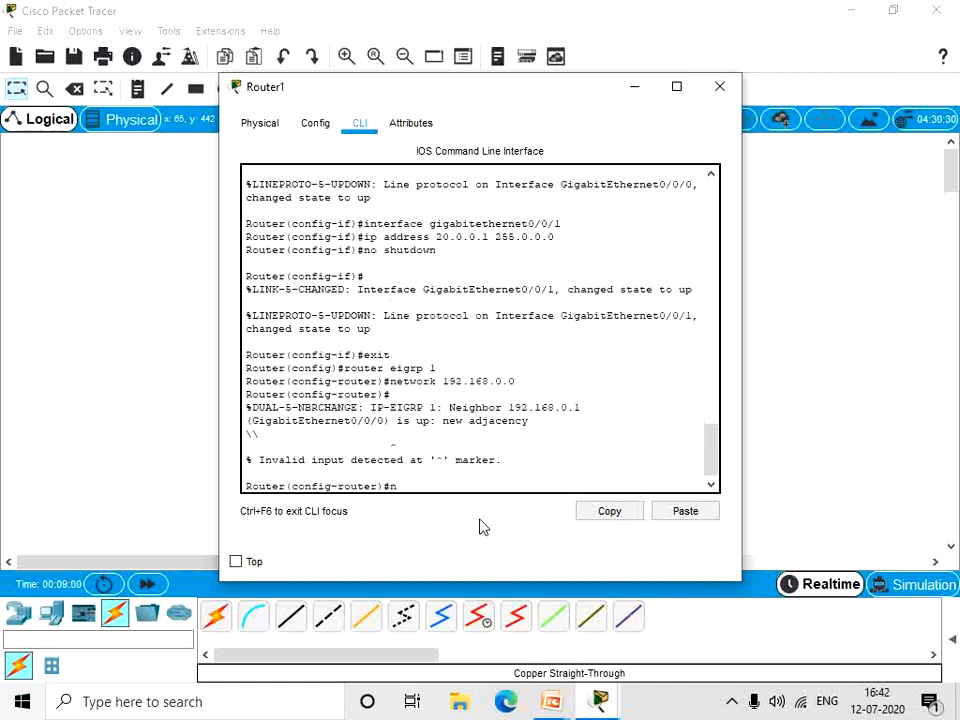
text(etwork 20.0.0.0)
key(Return)
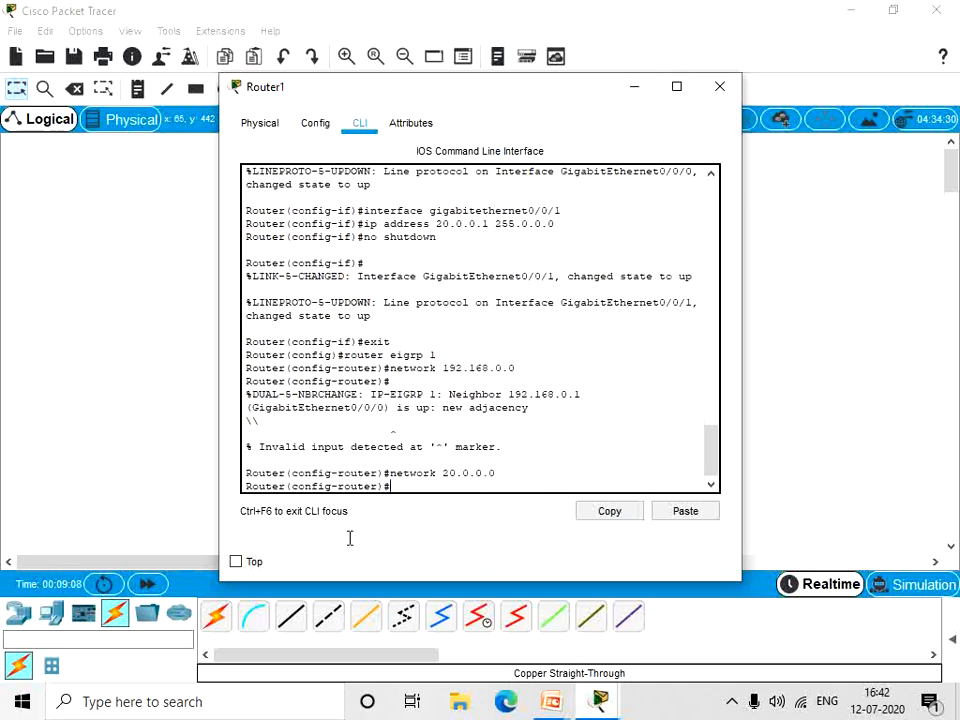
- End configuration mode on Router1, display its routing table with sh ip route, highlight the route entries and close the window
text(end)
key(Return)
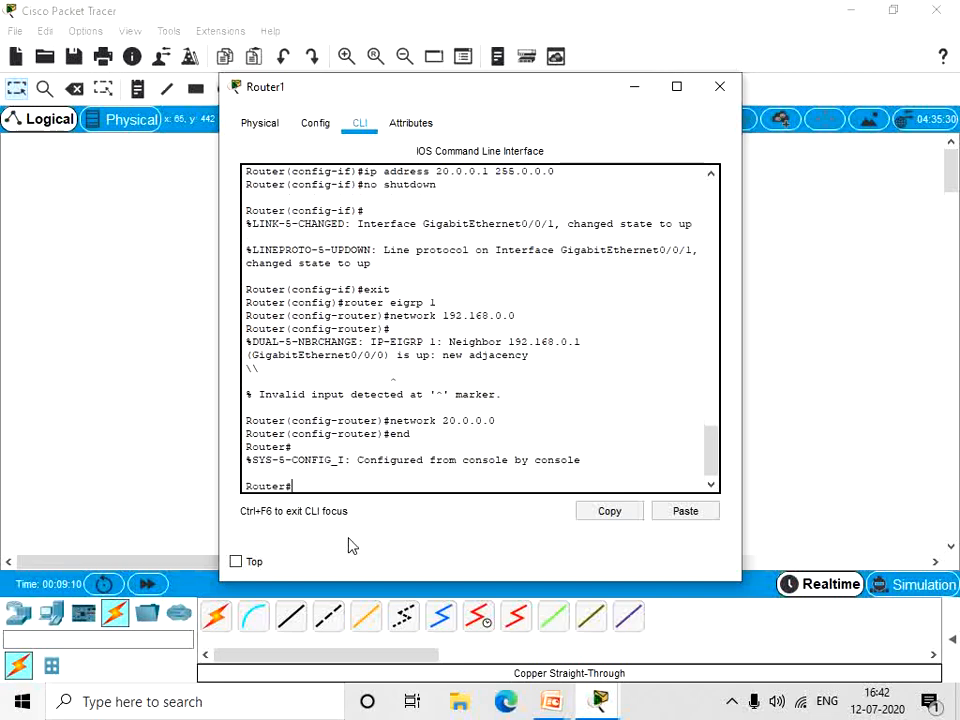
text(sh ip route)
key(Return)
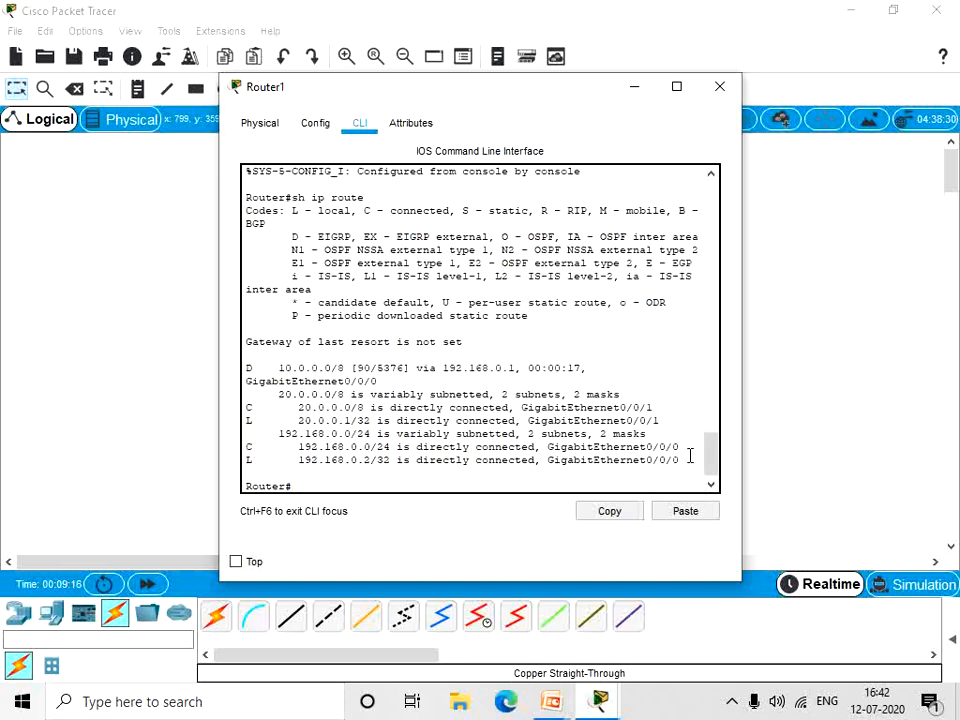
drag(690, 456, 208, 358)
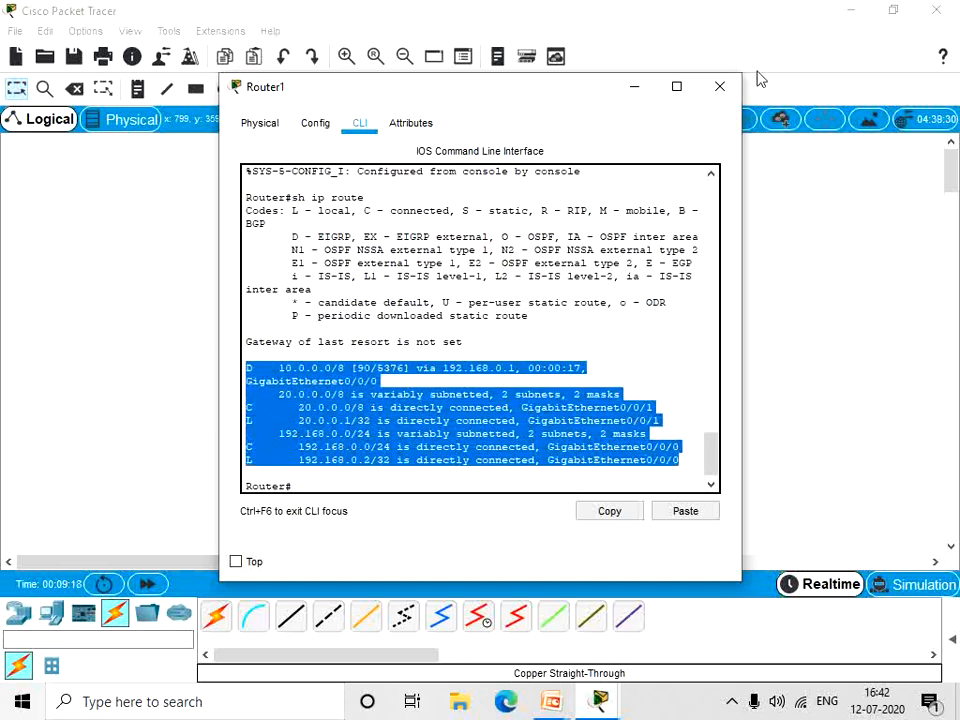
click(716, 88)
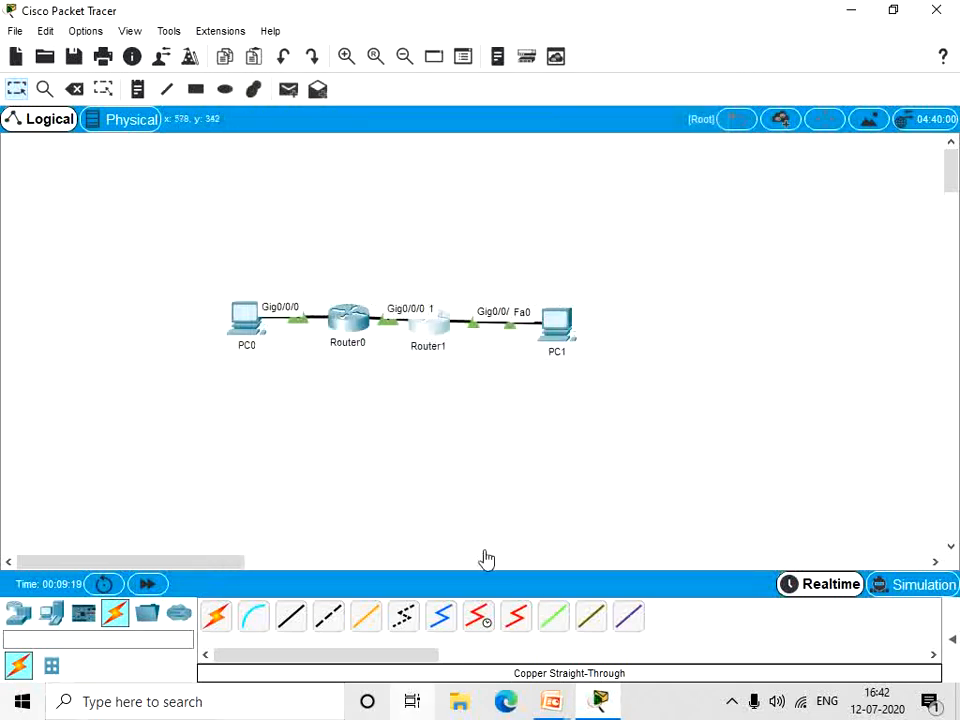
- Ping Router1's interface at 192.168.0.2 from PC0's command prompt
click(240, 318)
click(650, 210)
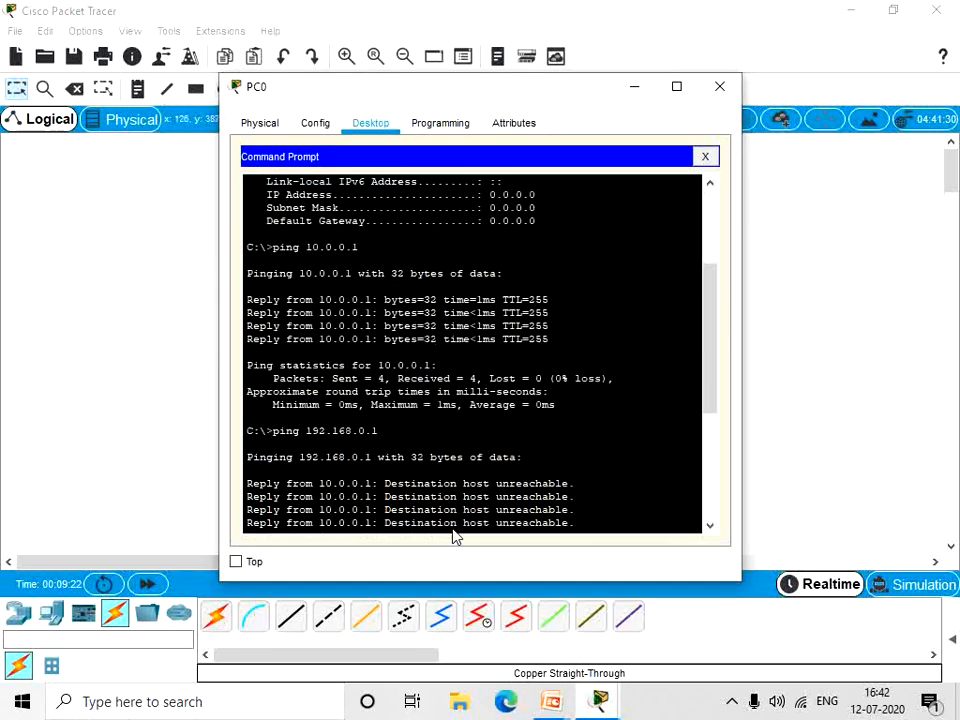
scroll(452, 537, down, 6)
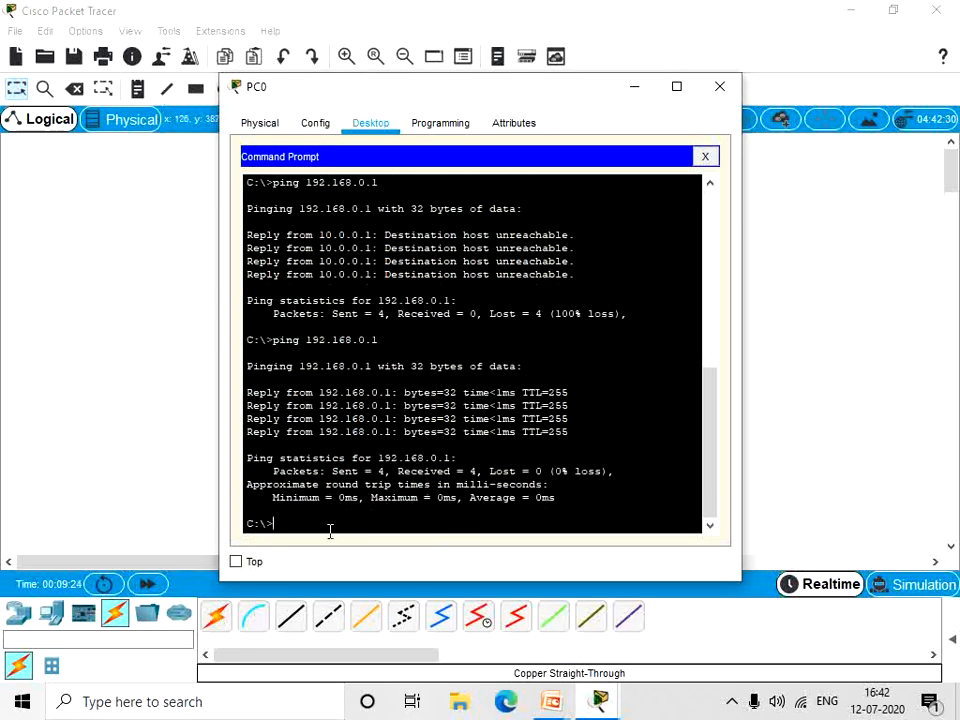
key(Up)
key(BackSpace)
text(2.168.0.2)
key(Return)
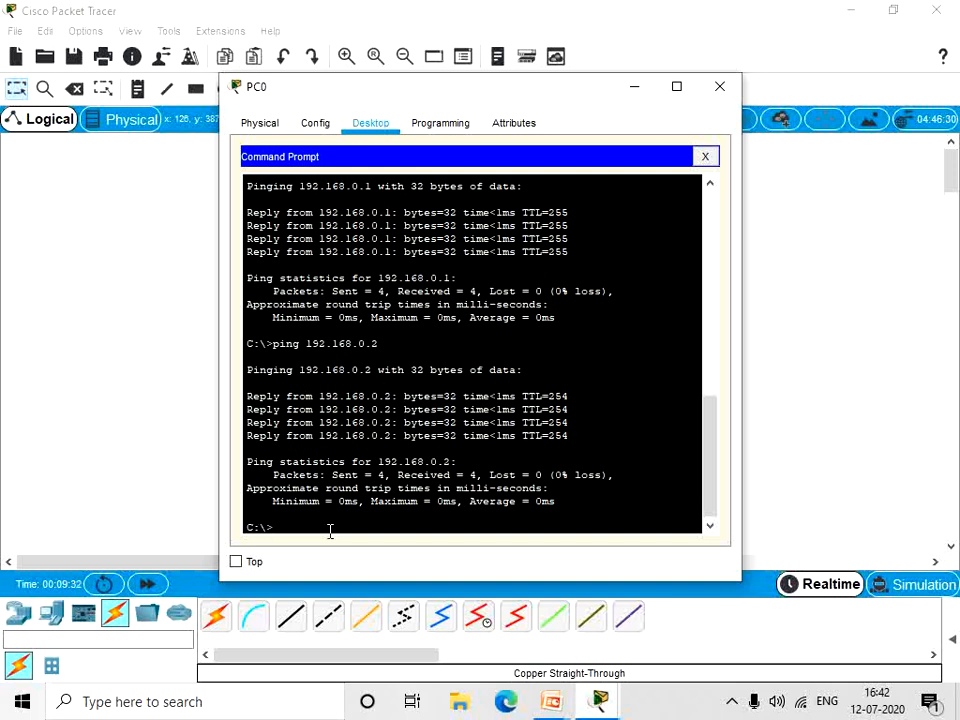
- Ping 20.0.0.1 and PC1 at 20.0.0.2 from PC0, and close the PC's window
text(ping 20.0.0.)
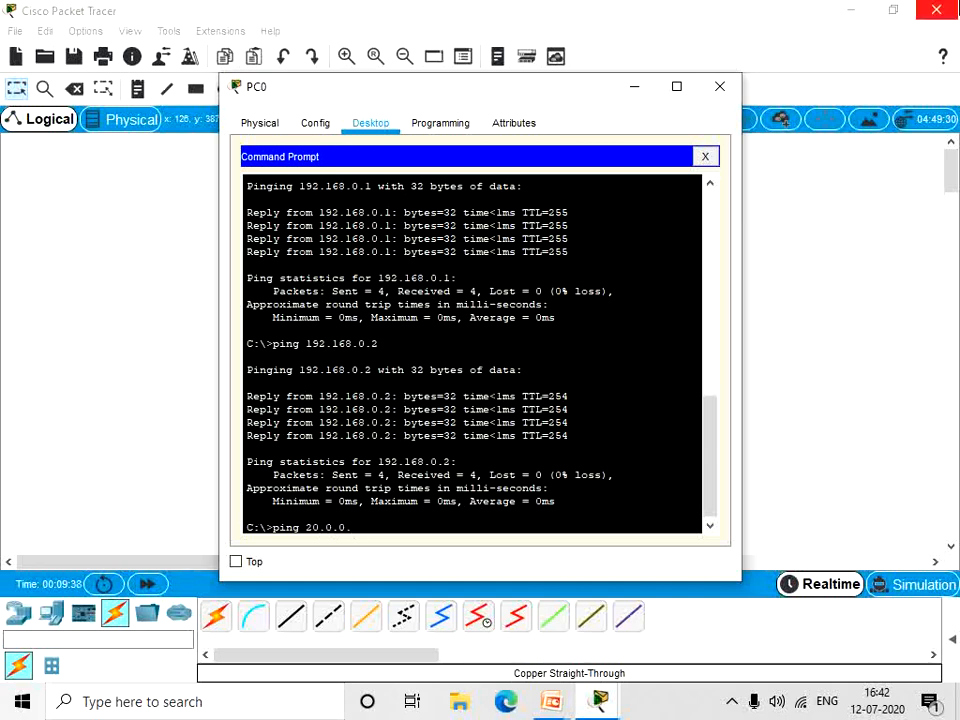
text(1)
key(Return)
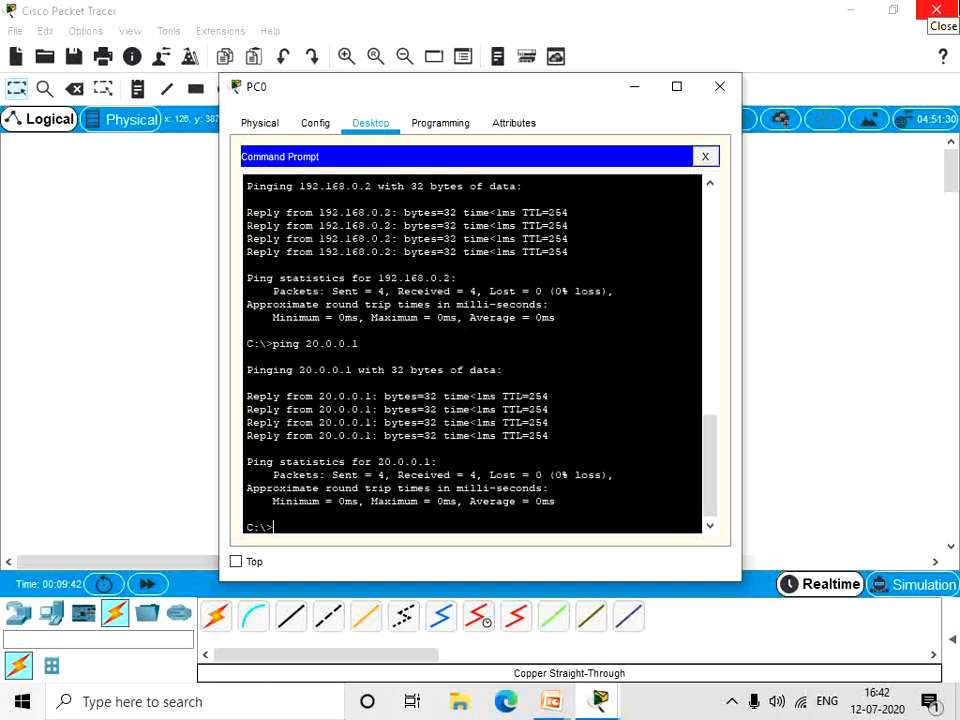
key(Up)
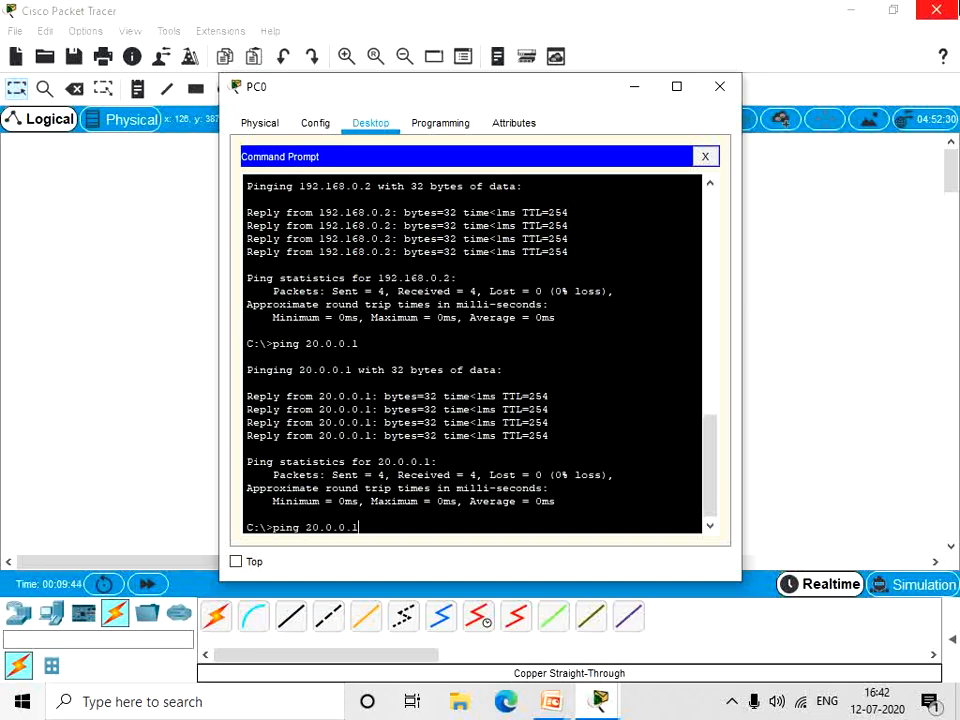
key(Return)
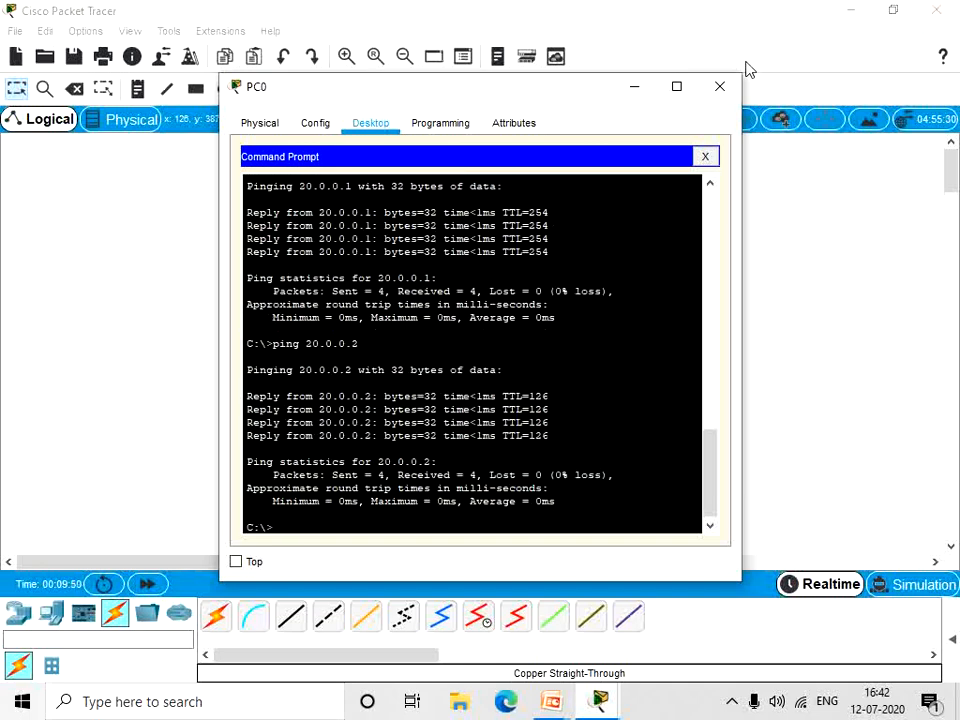
click(724, 88)
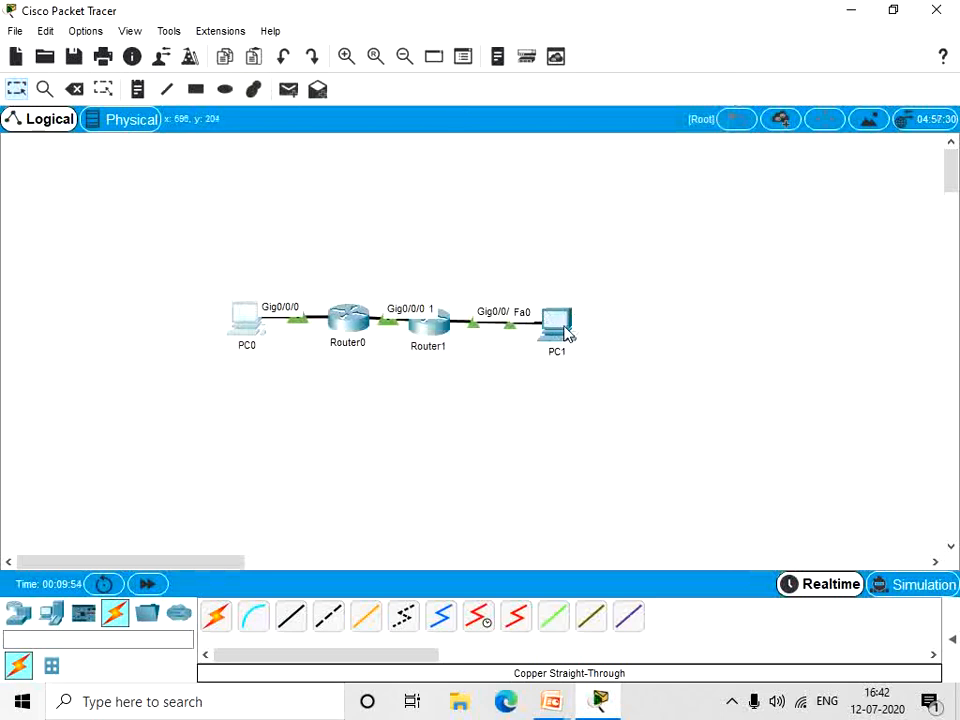
- Move PC1 slightly farther from Router1 and highlight the router eigrp 1 command in Router0's CLI
drag(552, 342, 569, 338)
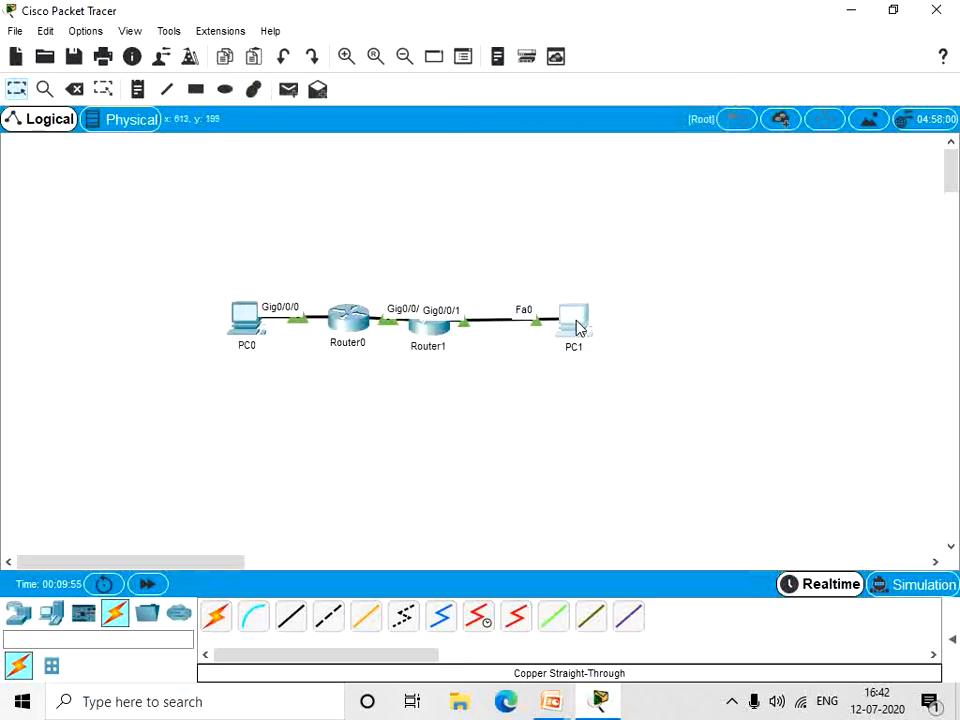
click(358, 316)
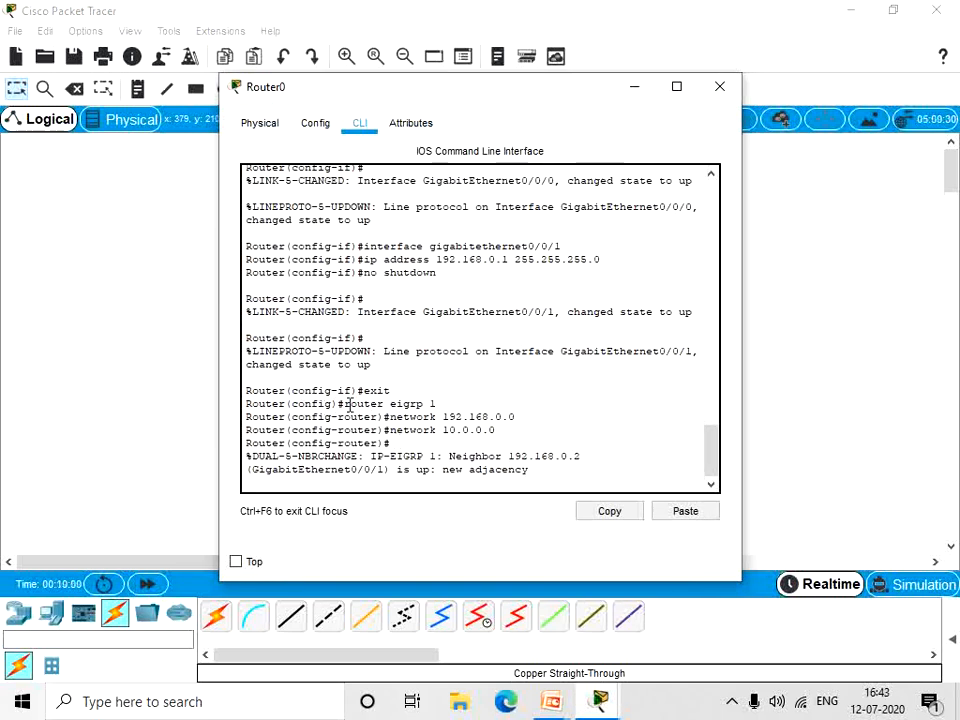
drag(340, 403, 431, 401)
click(459, 403)
- Switch to the igrp PowerPoint slide show and advance to the Autonomous System Number slide
mouse_move(551, 701)
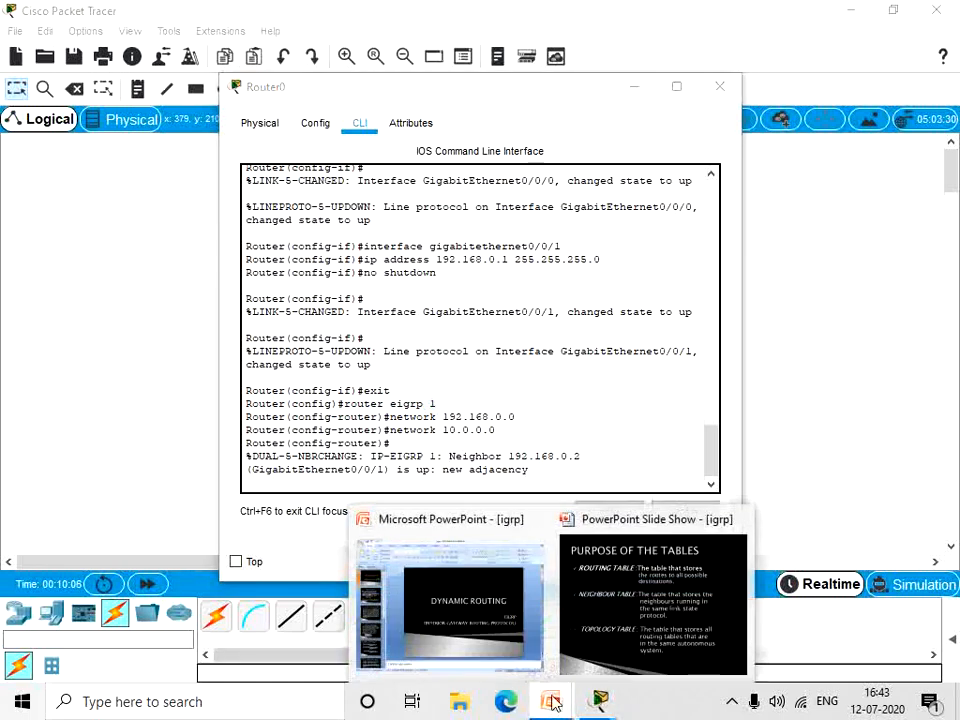
click(566, 612)
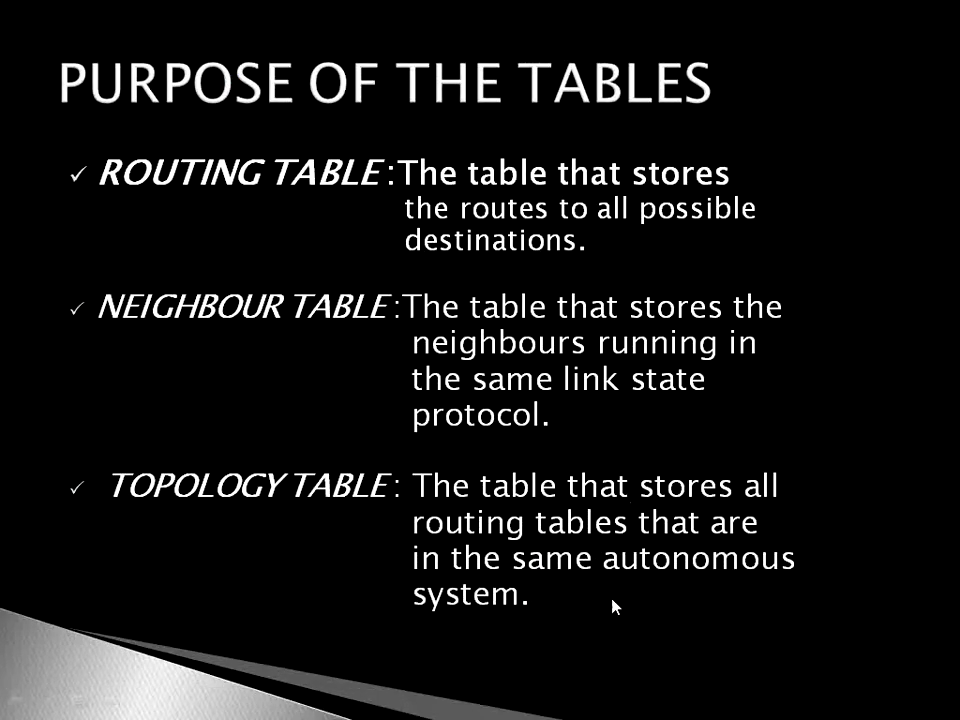
click(682, 150)
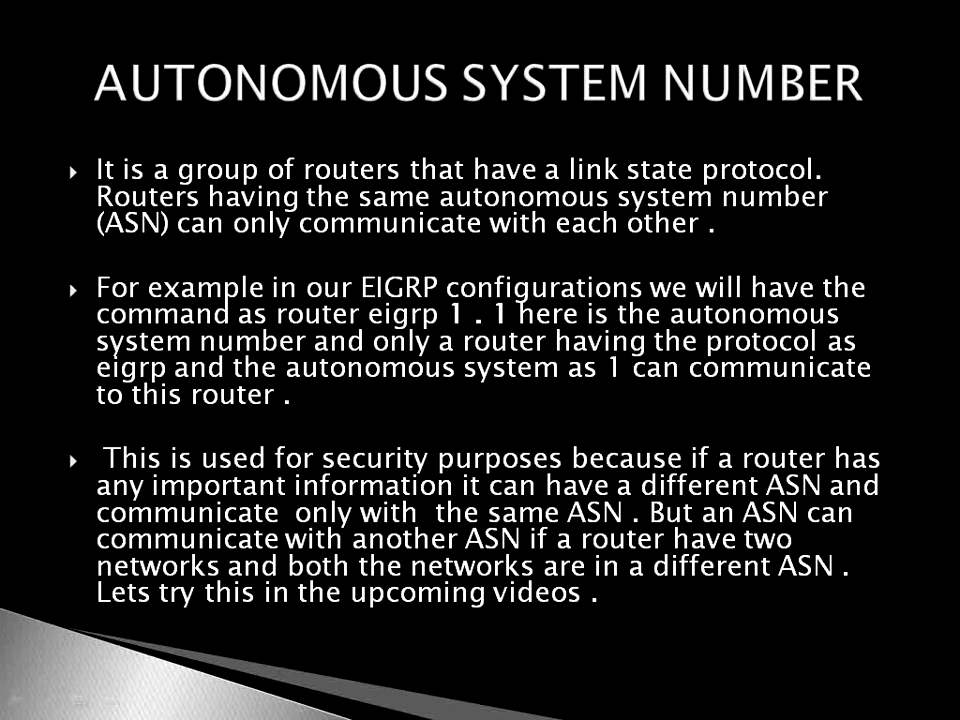